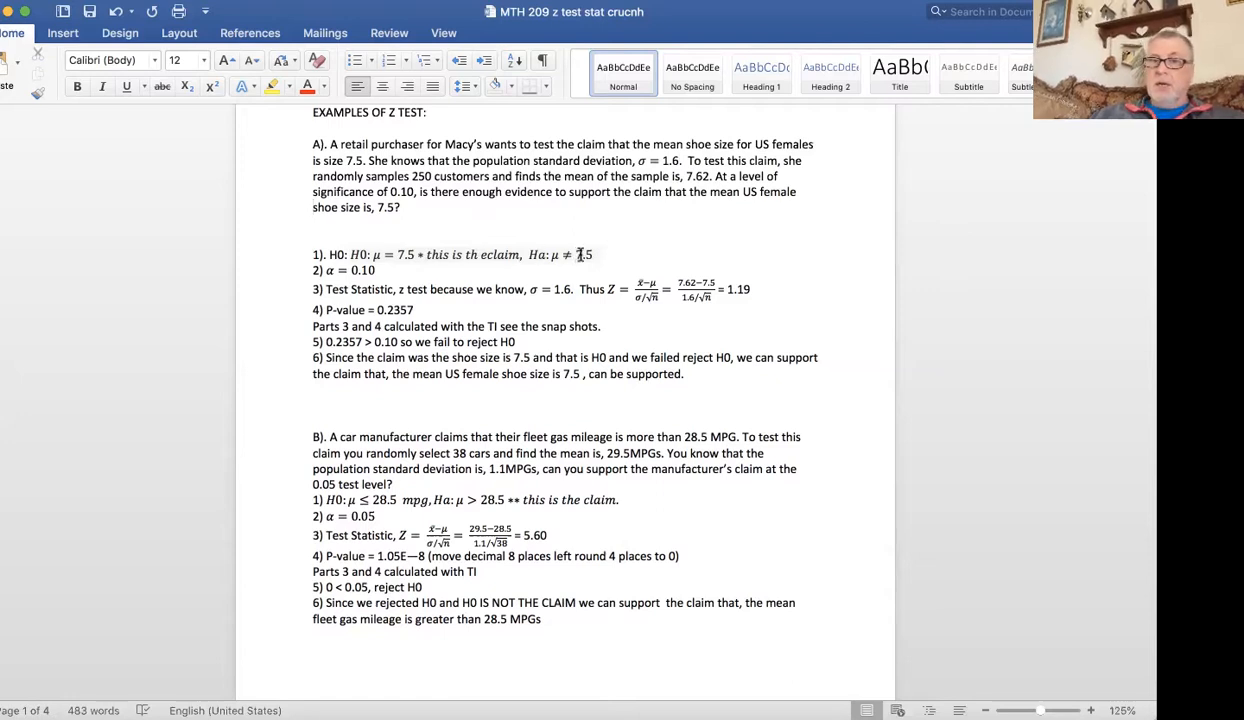
Review the worked solution of Example A, highlighting the significance level α = 0.10 in item 2.
{"action": "left_click", "coordinate": [368, 270]}
{"action": "left_click_drag", "start_coordinate": [368, 270], "coordinate": [325, 270]}
{"action": "key", "text": "ctrl+="}
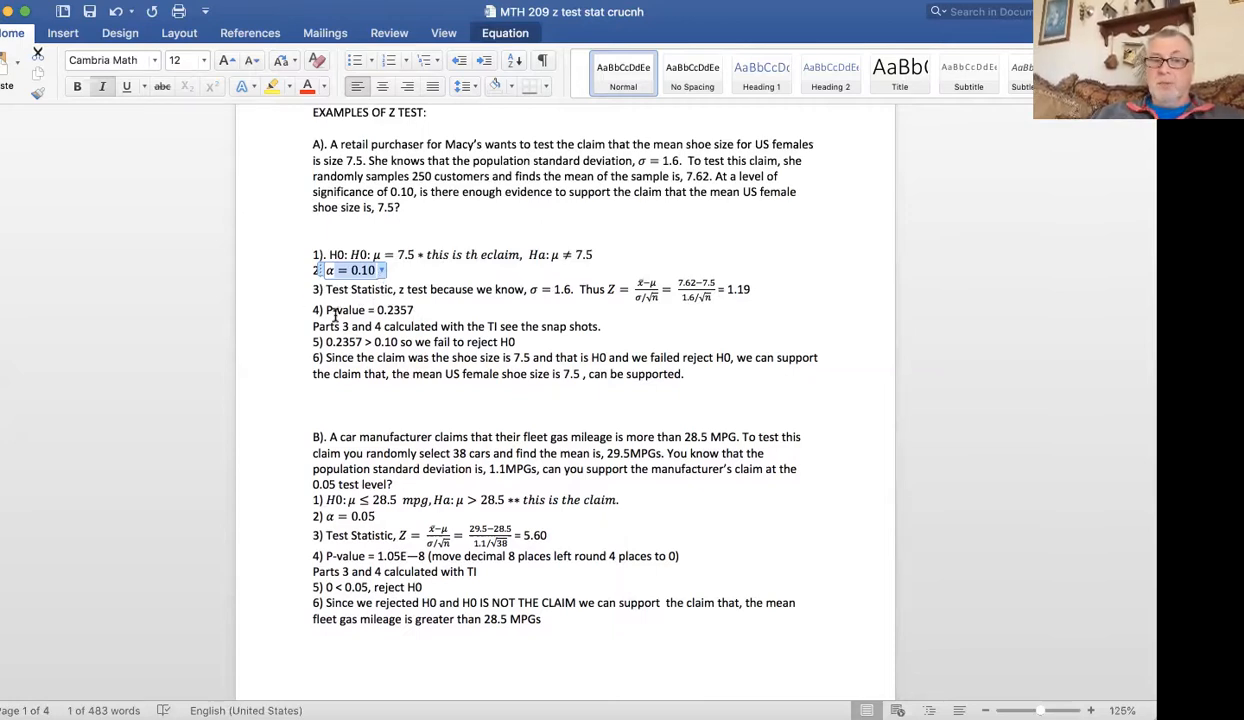
{"action": "left_click", "coordinate": [601, 326]}
{"action": "type", "text": "."}
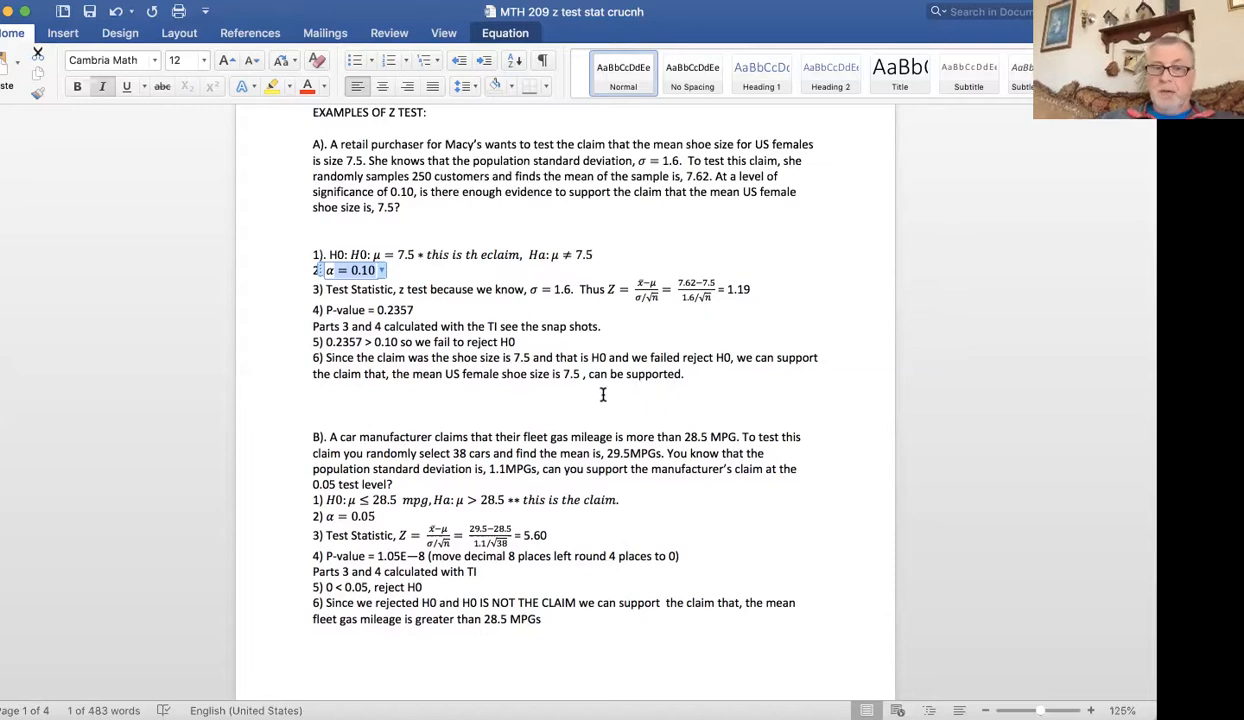
Go to the section revisiting Example A with Stat Crunch and highlight the result placeholders in items 3 and 4.
{"action": "left_click", "coordinate": [828, 400]}
{"action": "key", "text": "Down"}
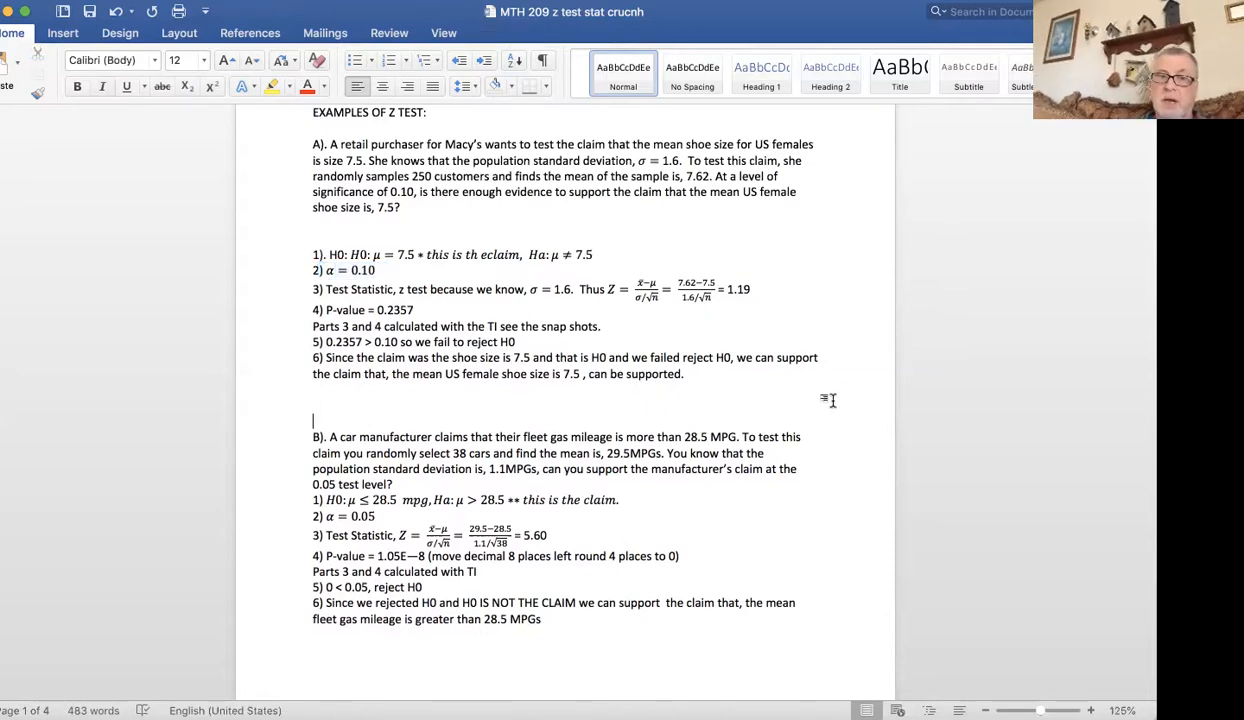
{"action": "key", "text": "Down"}
{"action": "key", "text": "Down"}
{"action": "key", "text": "Down"}
{"action": "key", "text": "Down"}
{"action": "key", "text": "Down"}
{"action": "key", "text": "Down"}
{"action": "key", "text": "Down"}
{"action": "key", "text": "Down"}
{"action": "key", "text": "Down"}
{"action": "key", "text": "Down"}
{"action": "key", "text": "Down"}
{"action": "key", "text": "Down"}
{"action": "key", "text": "Down"}
{"action": "key", "text": "Down"}
{"action": "key", "text": "Down"}
{"action": "key", "text": "Down"}
{"action": "key", "text": "Down"}
{"action": "key", "text": "Down"}
{"action": "key", "text": "Down"}
{"action": "key", "text": "Down"}
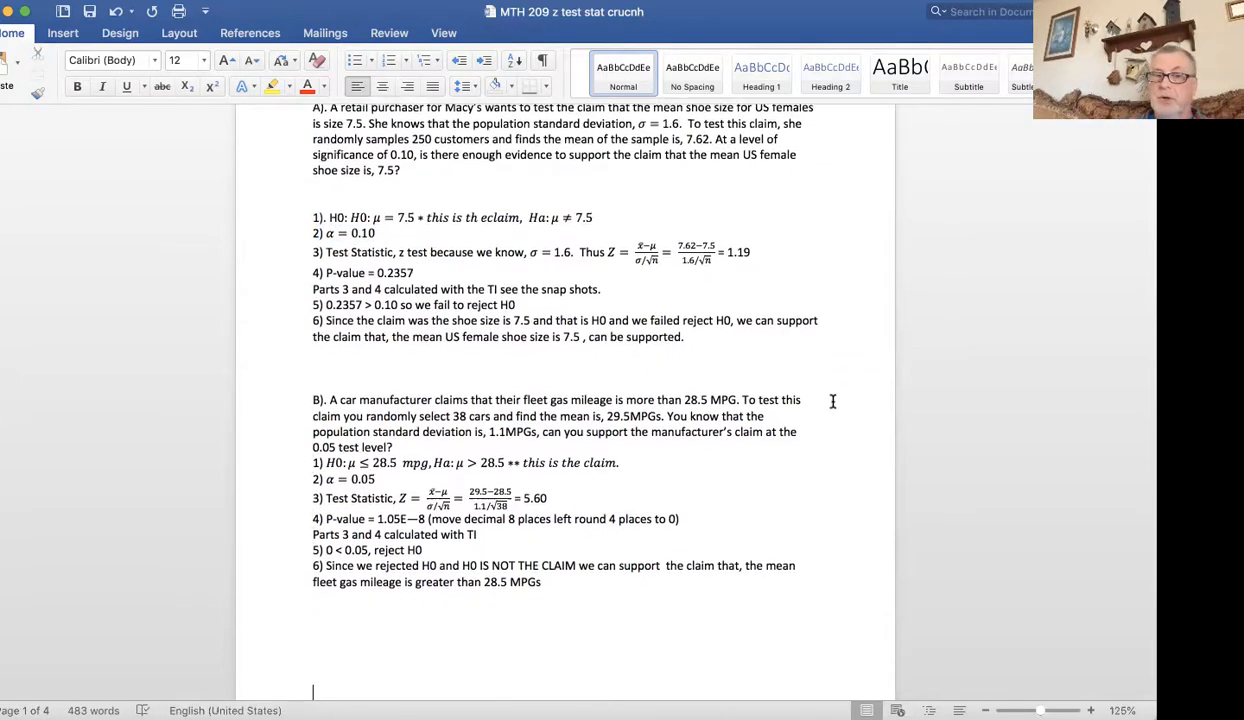
{"action": "key", "text": "Down"}
{"action": "key", "text": "Down"}
{"action": "key", "text": "Down"}
{"action": "key", "text": "Down"}
{"action": "key", "text": "Down"}
{"action": "key", "text": "Down"}
{"action": "key", "text": "Down"}
{"action": "key", "text": "Down"}
{"action": "key", "text": "Down"}
{"action": "key", "text": "Down"}
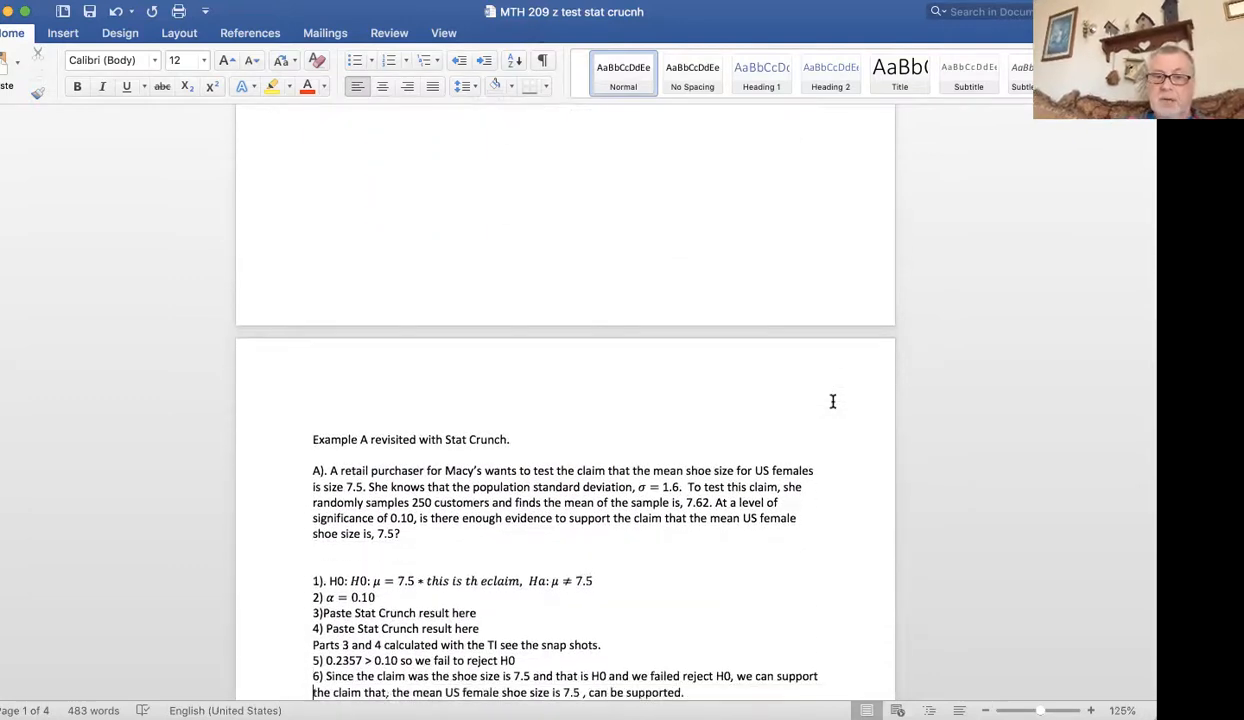
{"action": "key", "text": "Down"}
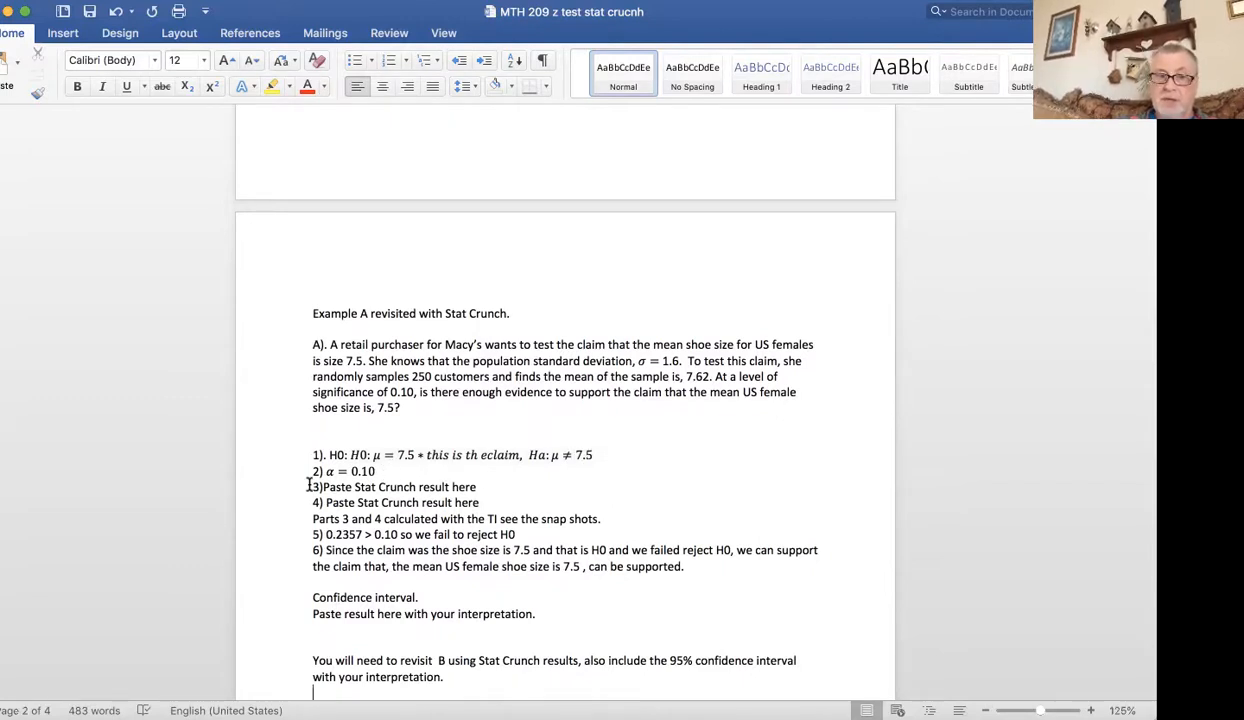
{"action": "left_click_drag", "start_coordinate": [309, 485], "coordinate": [508, 494]}
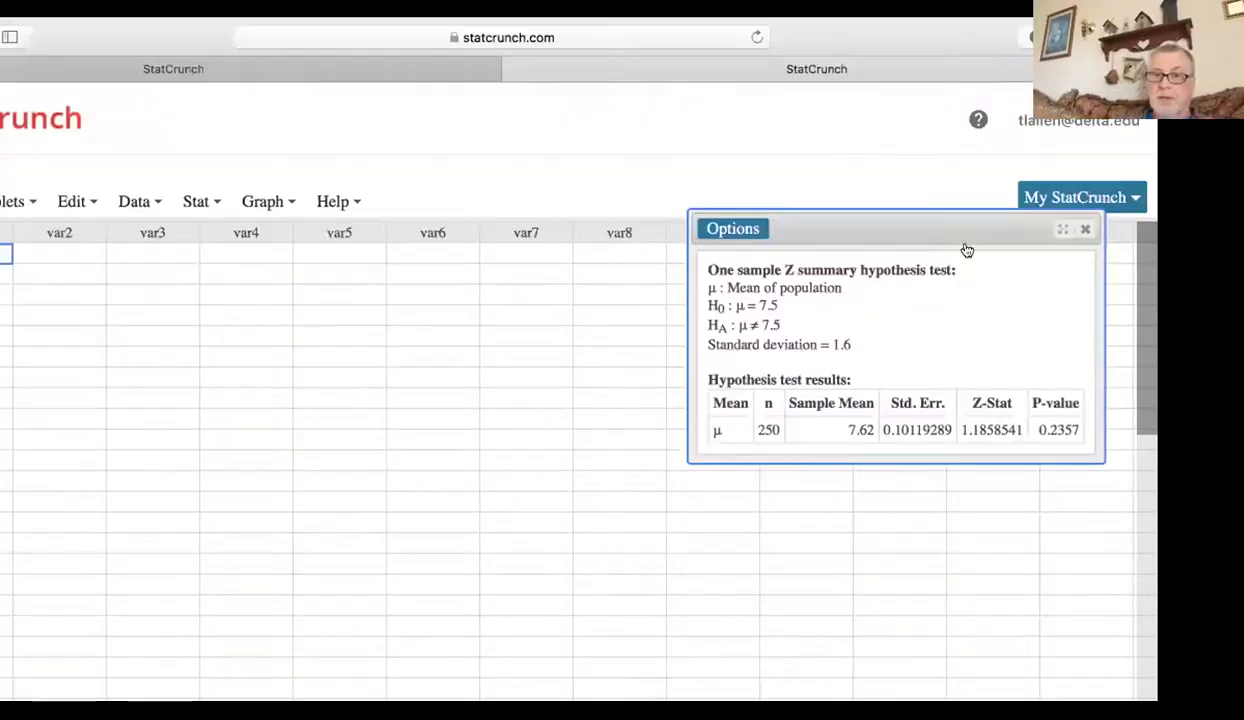
Switch to StatCrunch and open the one-sample Z Stats analysis with summary data.
{"action": "left_click", "coordinate": [1085, 229]}
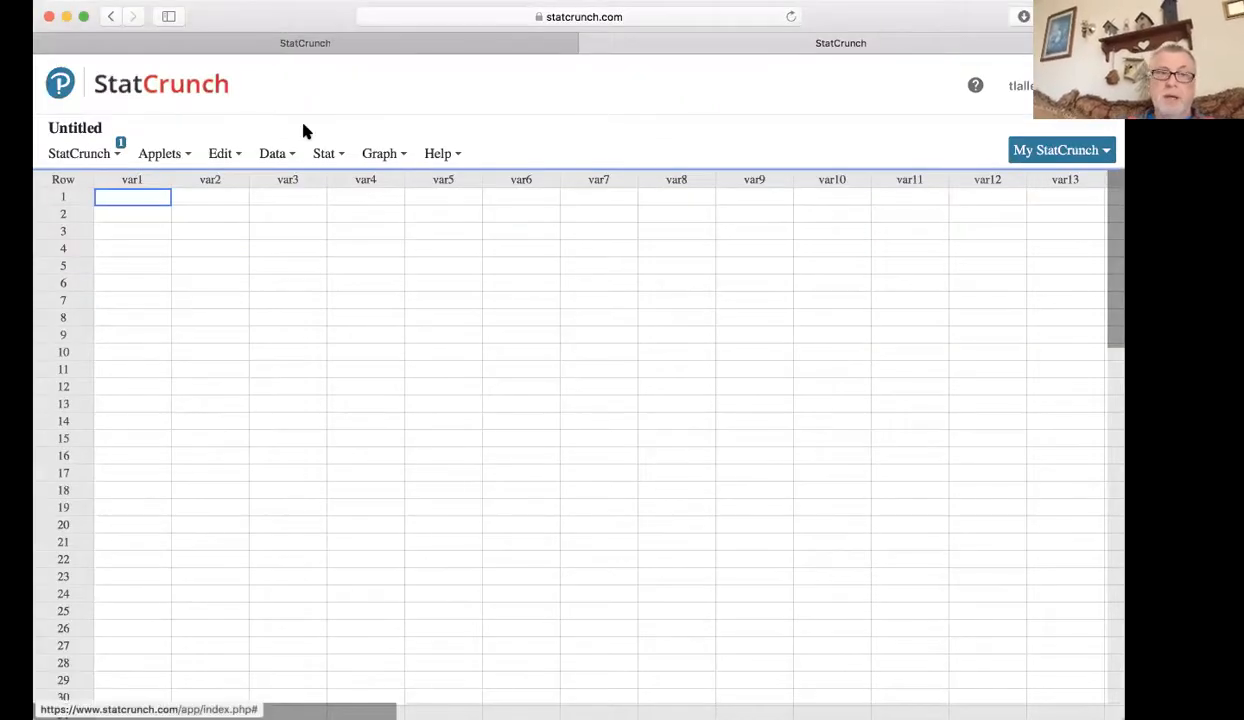
{"action": "left_click", "coordinate": [324, 155]}
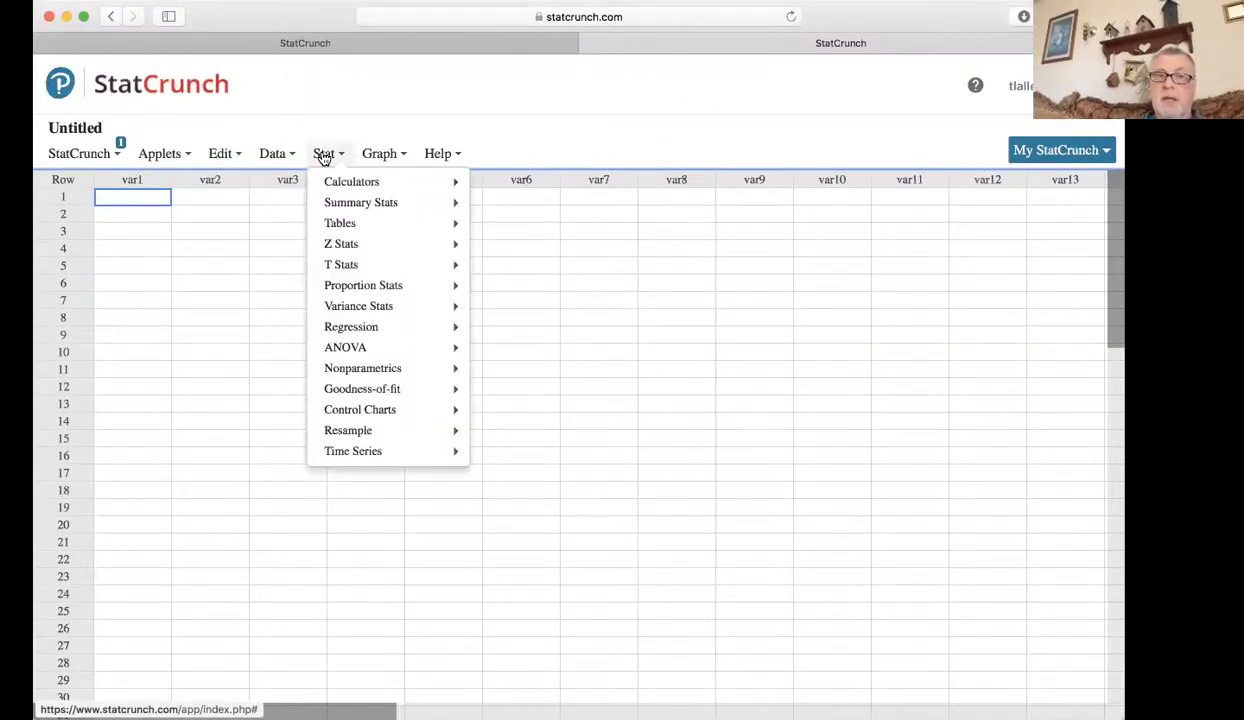
{"action": "mouse_move", "coordinate": [341, 250]}
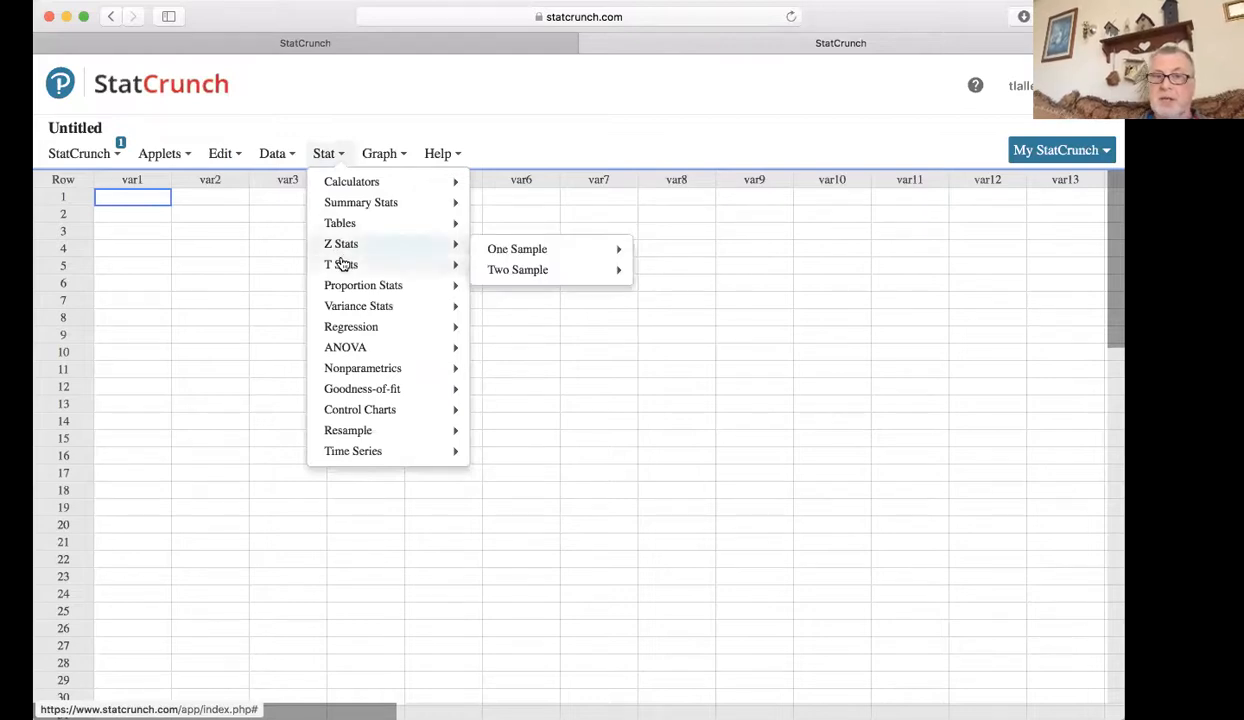
{"action": "mouse_move", "coordinate": [352, 290]}
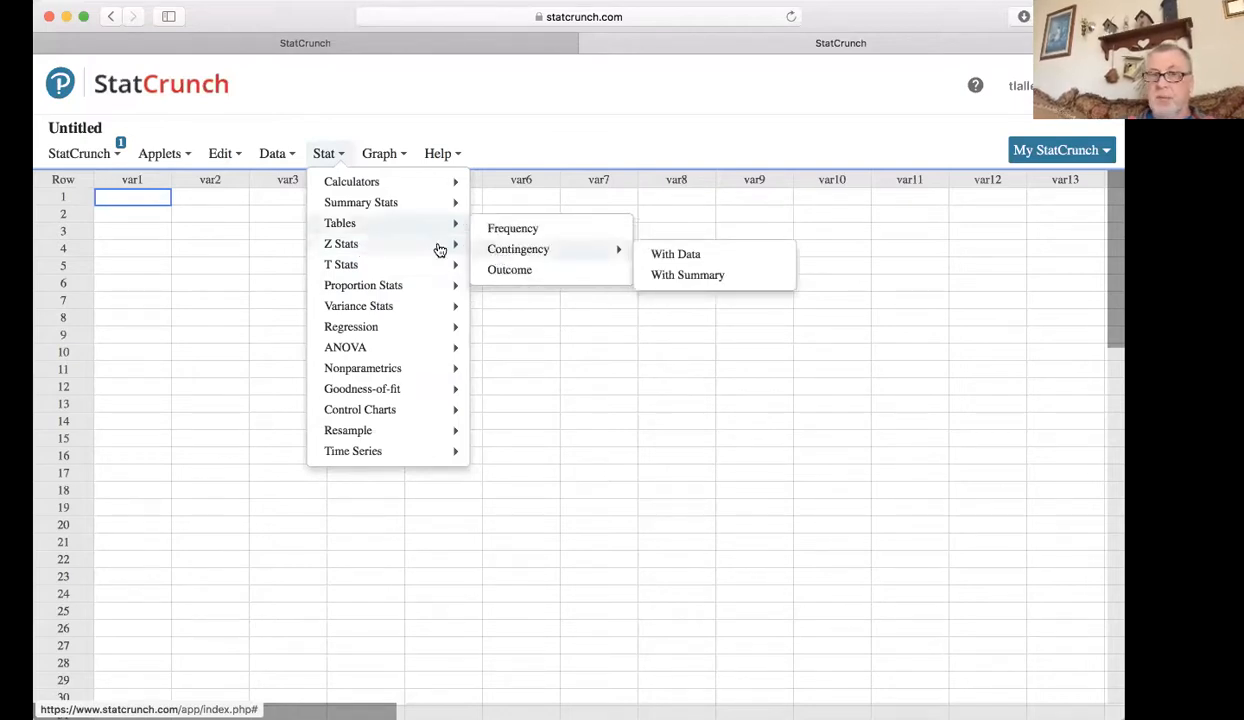
{"action": "mouse_move", "coordinate": [508, 255]}
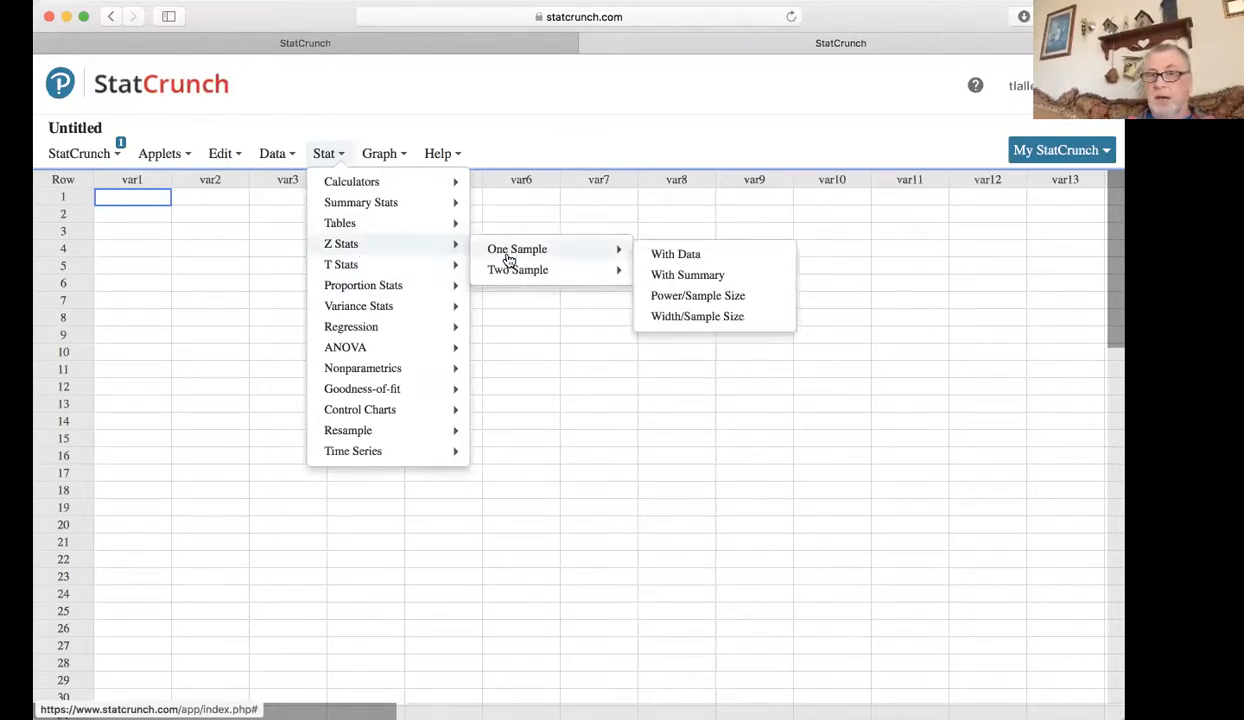
{"action": "left_click", "coordinate": [687, 275]}
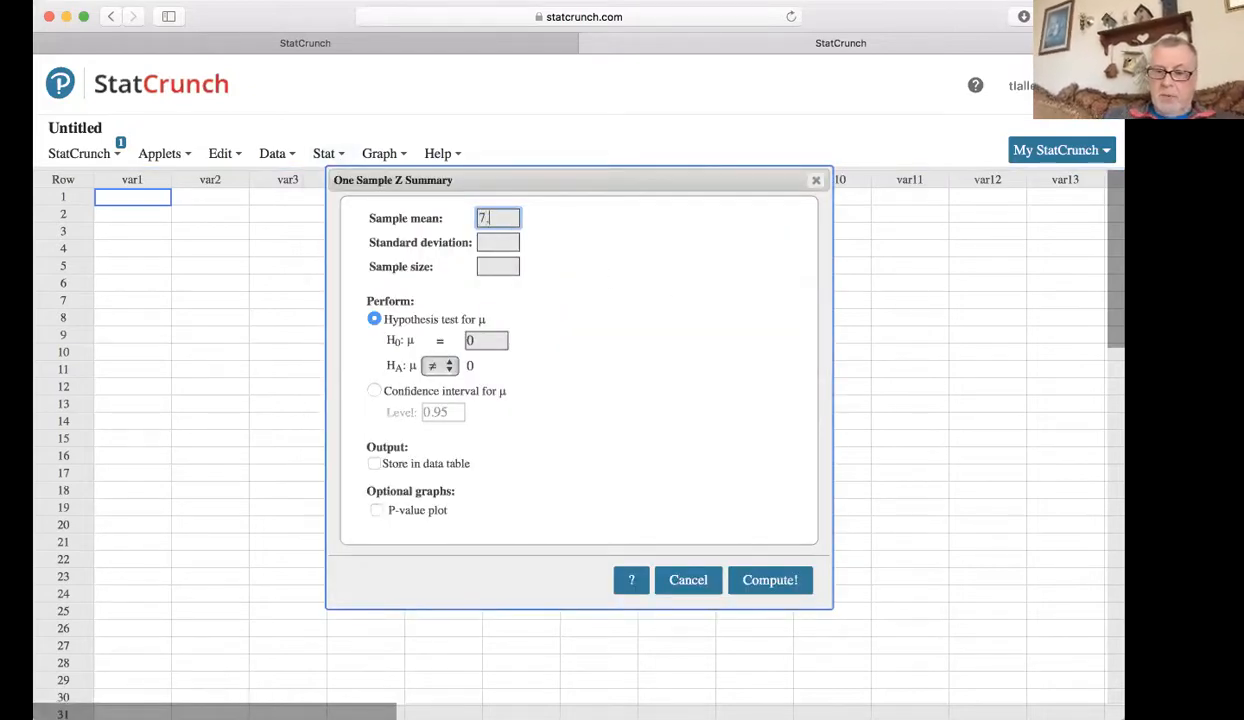
Enter the sample mean 7.62, standard deviation 1.6 and sample size 250 for the Z test.
{"action": "left_click", "coordinate": [503, 245]}
{"action": "type", "text": "1"}
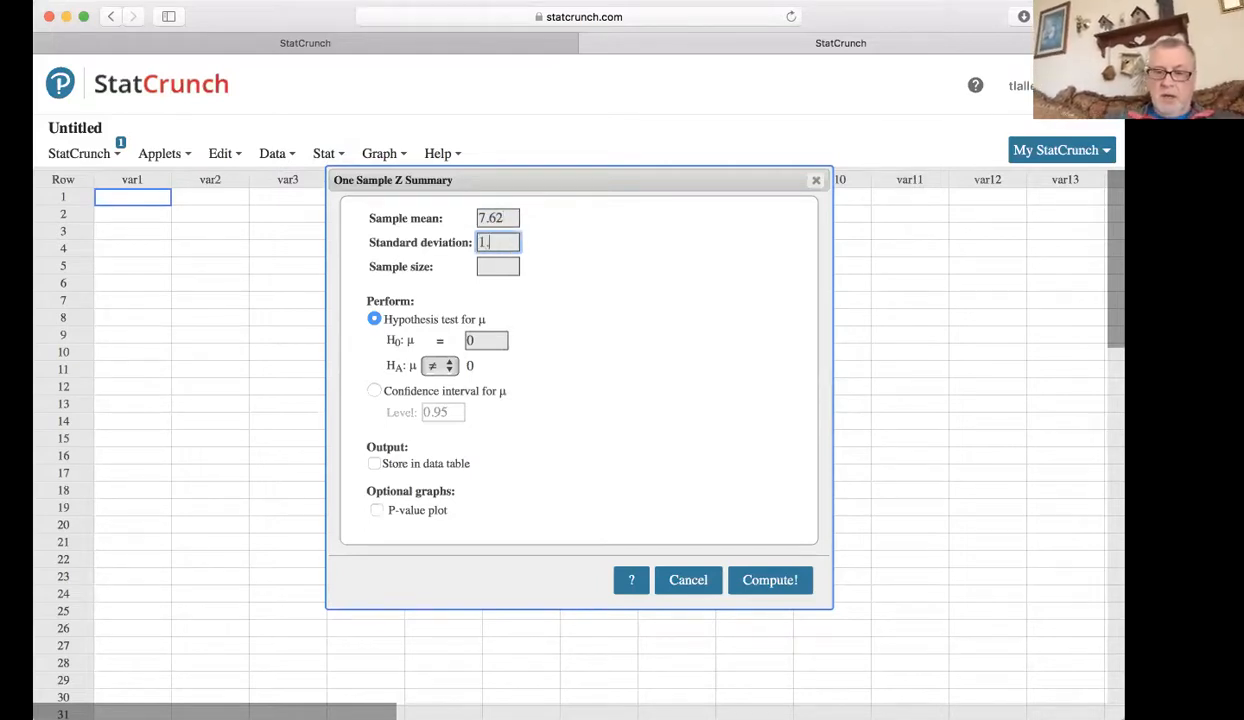
{"action": "type", "text": ".6"}
{"action": "left_click", "coordinate": [509, 268]}
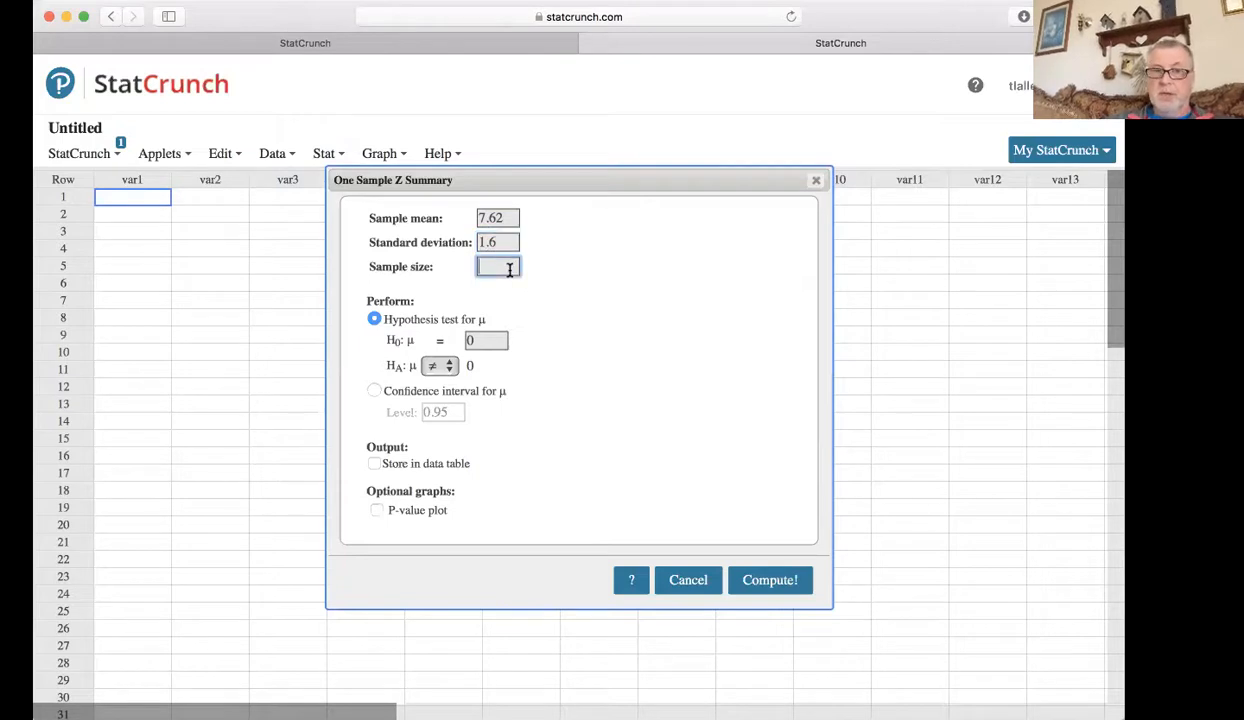
{"action": "type", "text": "250"}
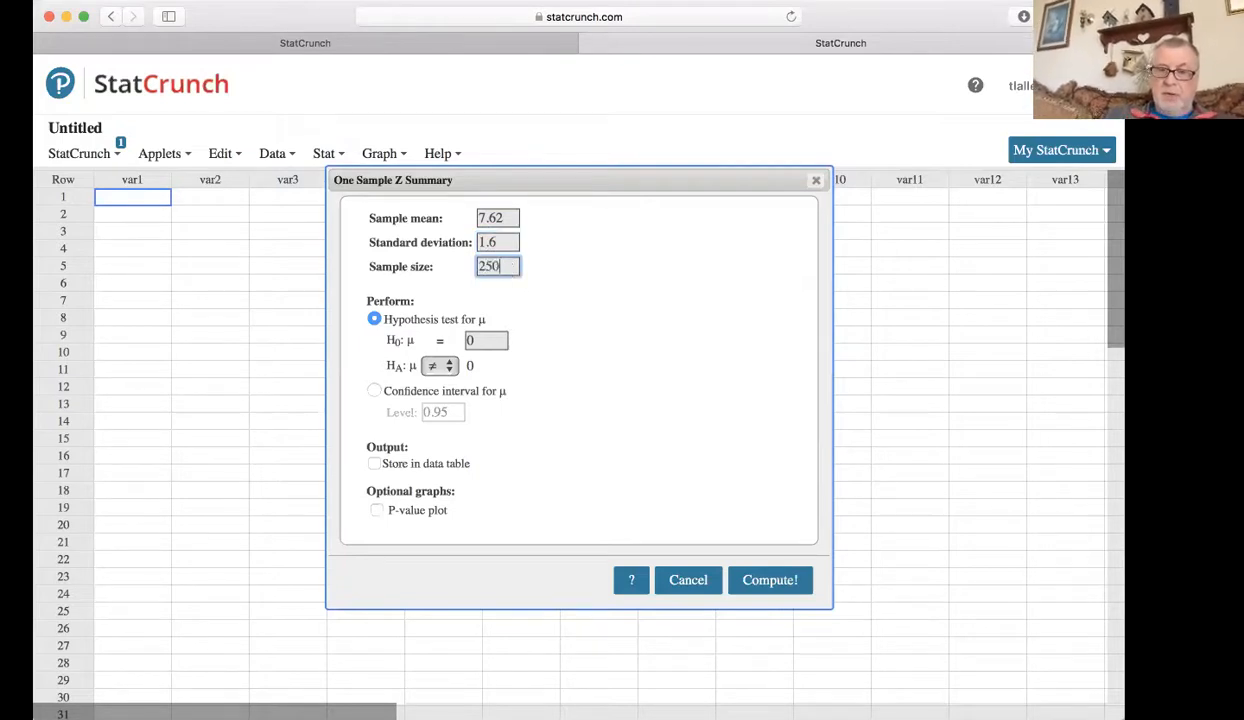
Compute the hypothesis test with a null mean of 7.5 and a ≠ alternative, and highlight the resulting Z-Stat and P-value.
{"action": "left_click", "coordinate": [485, 341]}
{"action": "key", "text": "BackSpace"}
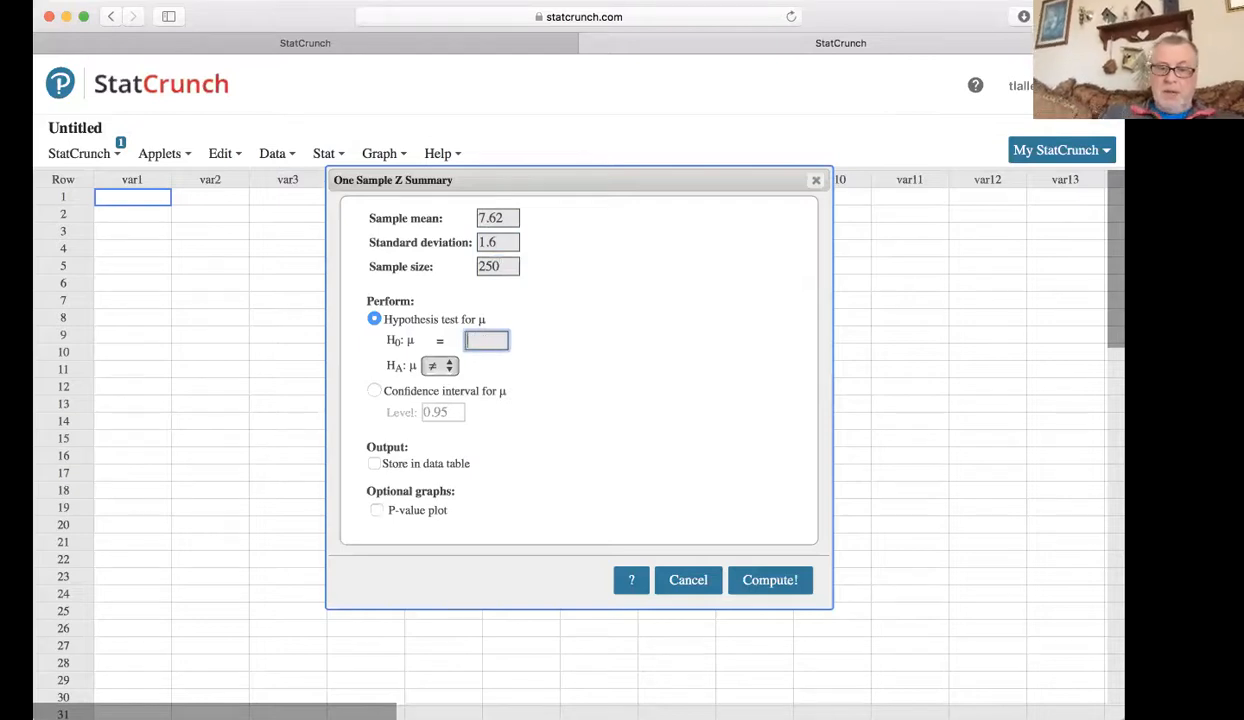
{"action": "type", "text": "7.5"}
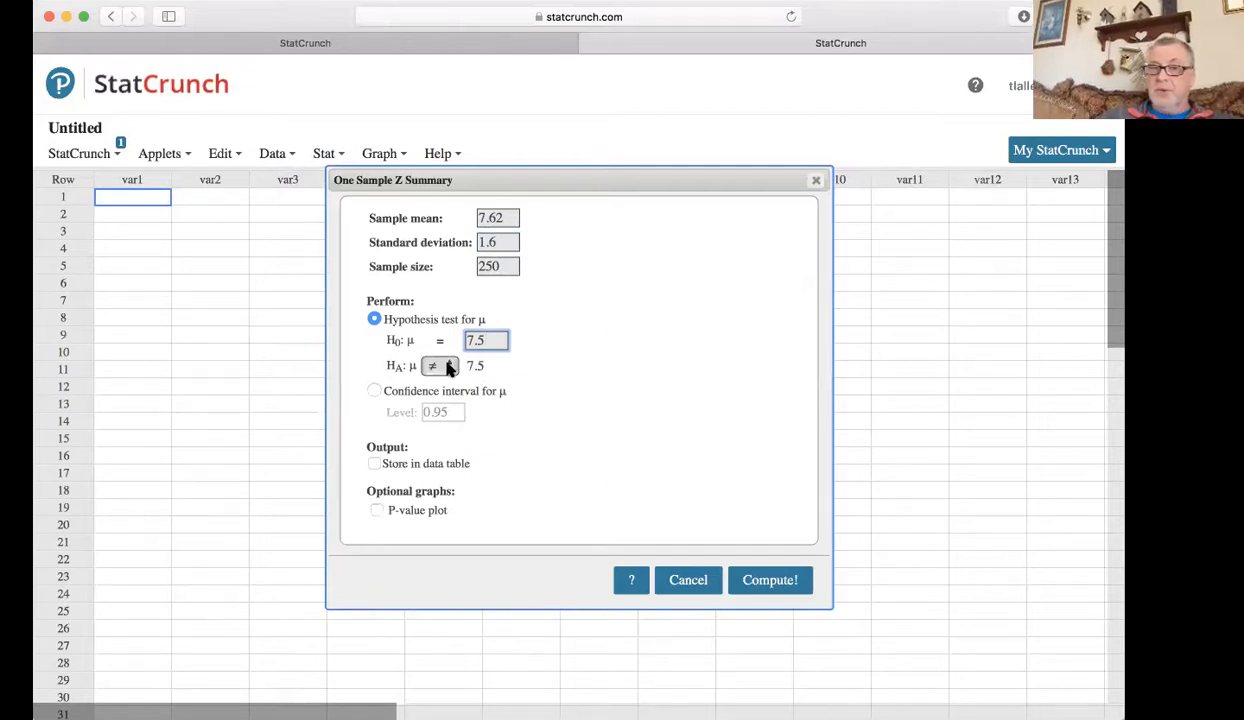
{"action": "left_click", "coordinate": [440, 366]}
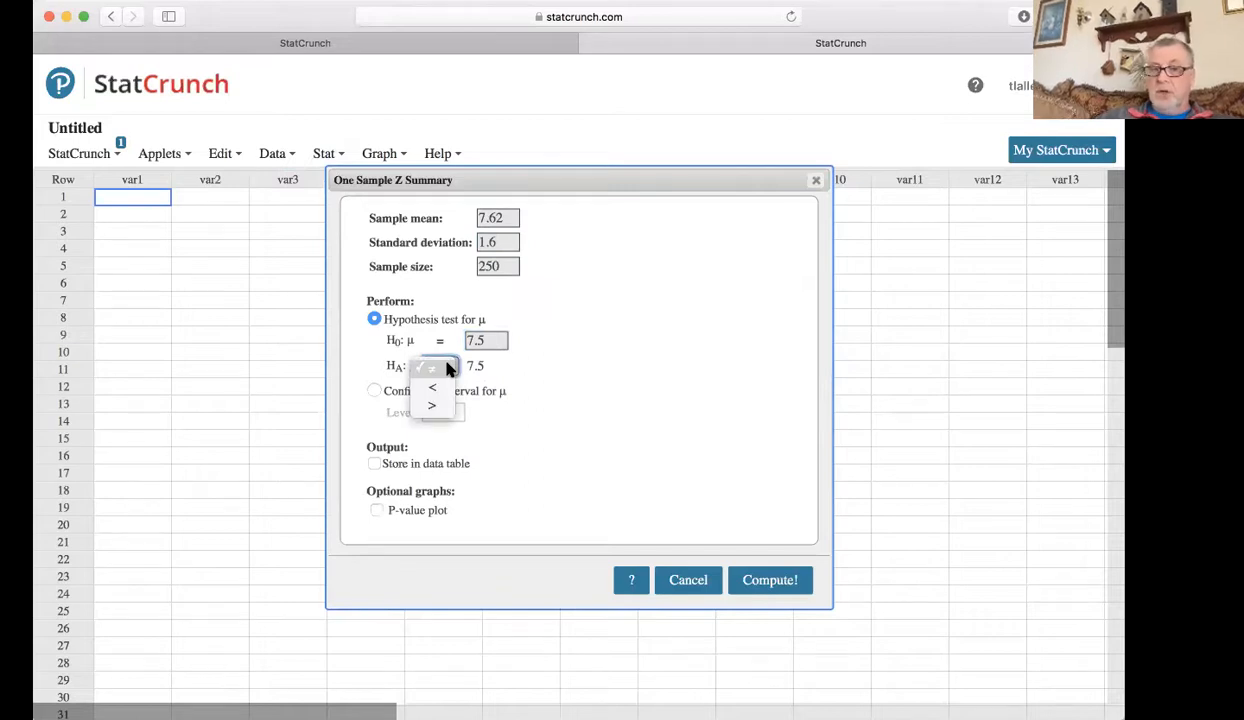
{"action": "left_click", "coordinate": [563, 363]}
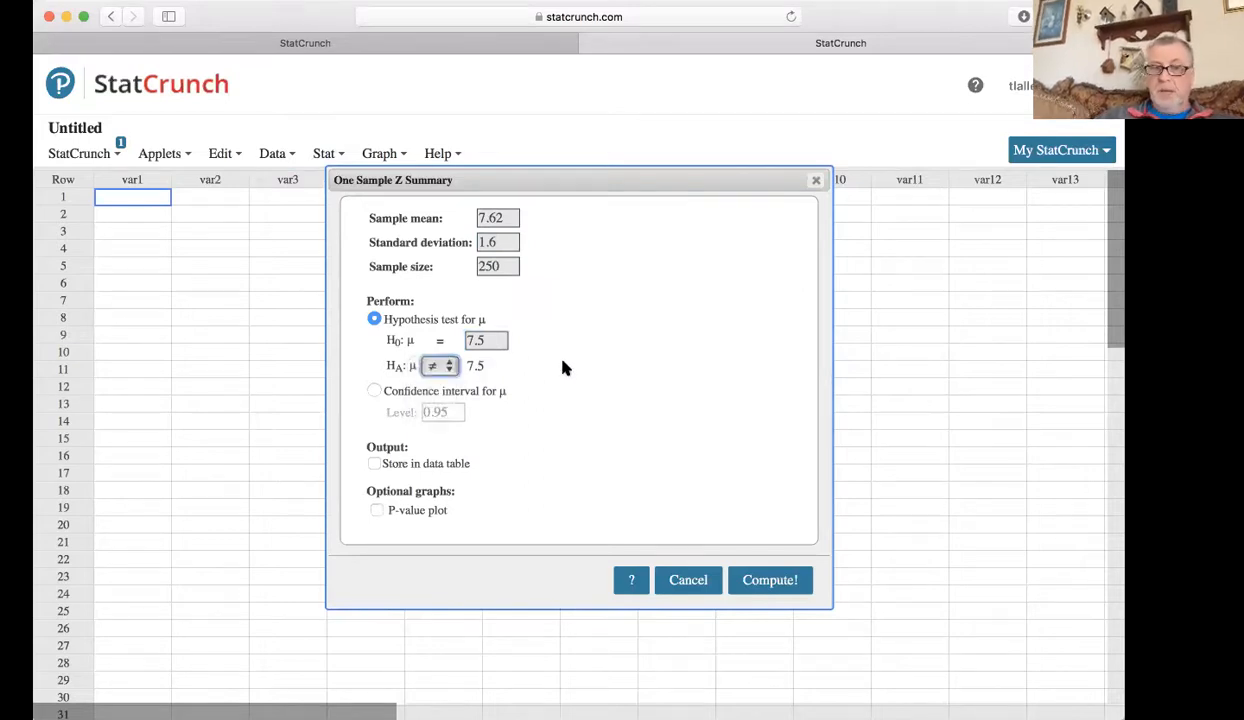
{"action": "left_click", "coordinate": [760, 579]}
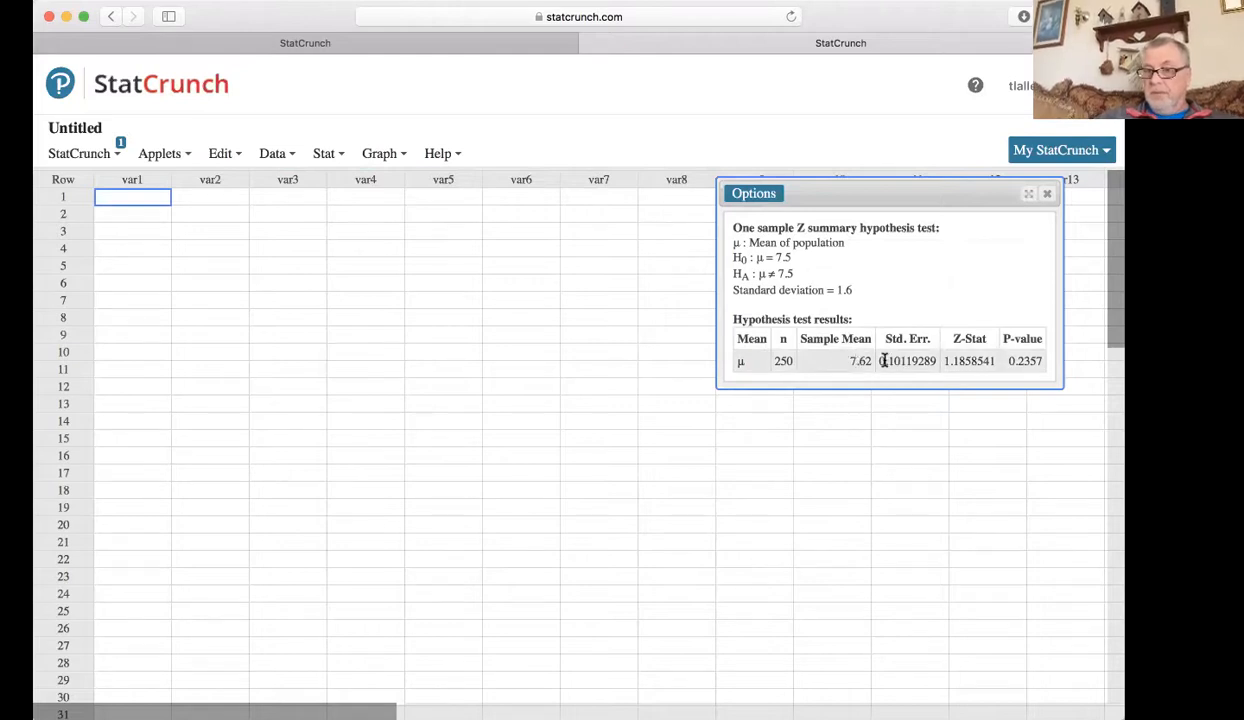
{"action": "left_click_drag", "start_coordinate": [947, 361], "coordinate": [983, 356]}
{"action": "left_click_drag", "start_coordinate": [1008, 361], "coordinate": [1040, 360]}
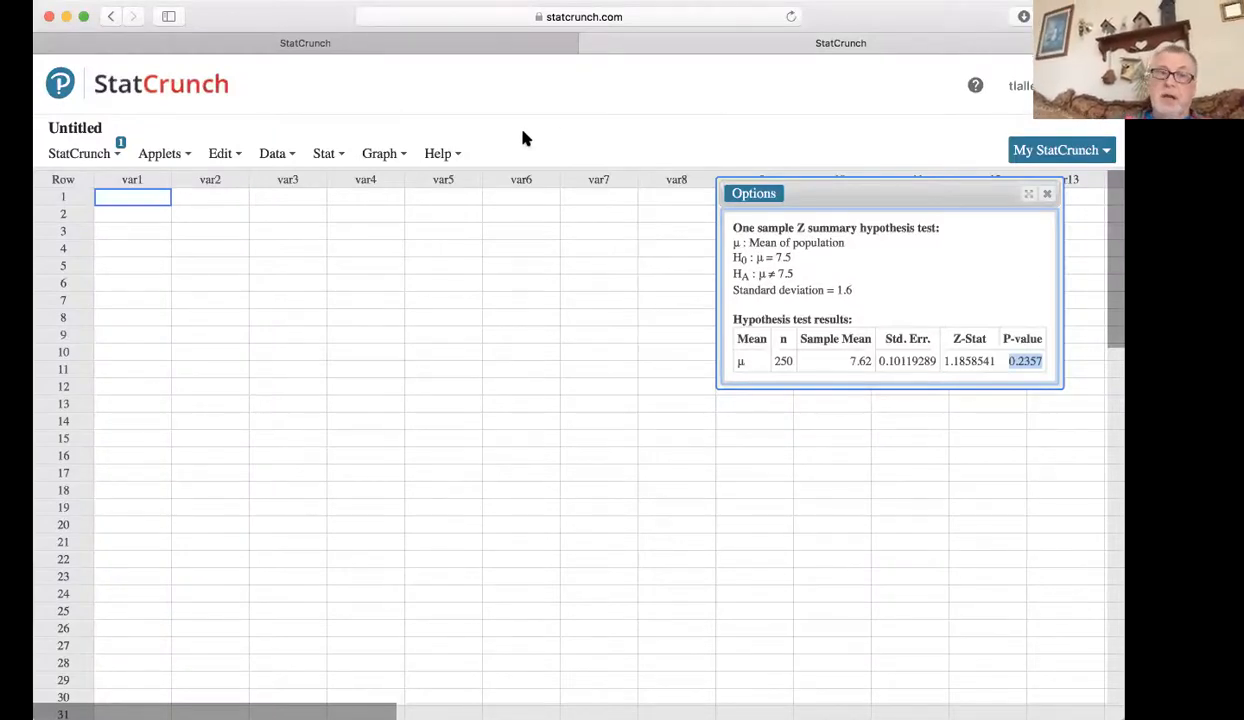
Open another one-sample Z analysis with summary data and set it to a confidence interval for μ at level 0.90.
{"action": "left_click", "coordinate": [324, 155]}
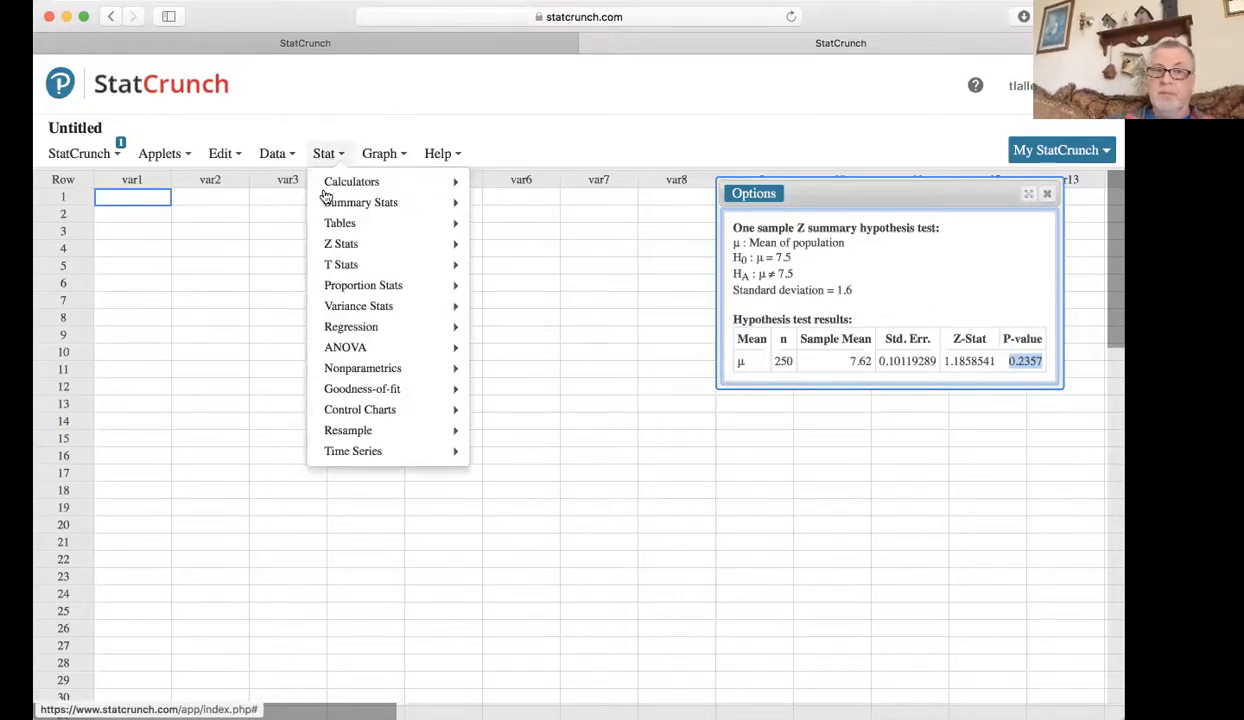
{"action": "mouse_move", "coordinate": [328, 246]}
{"action": "mouse_move", "coordinate": [519, 257]}
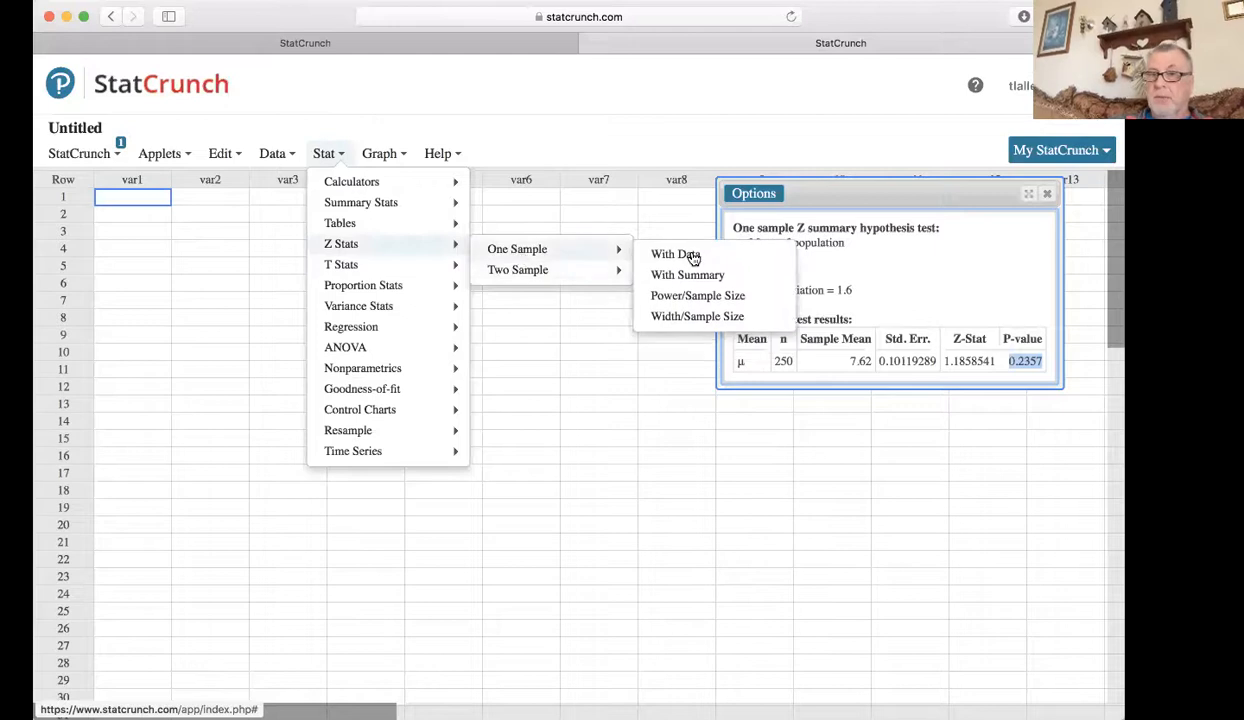
{"action": "left_click", "coordinate": [703, 277]}
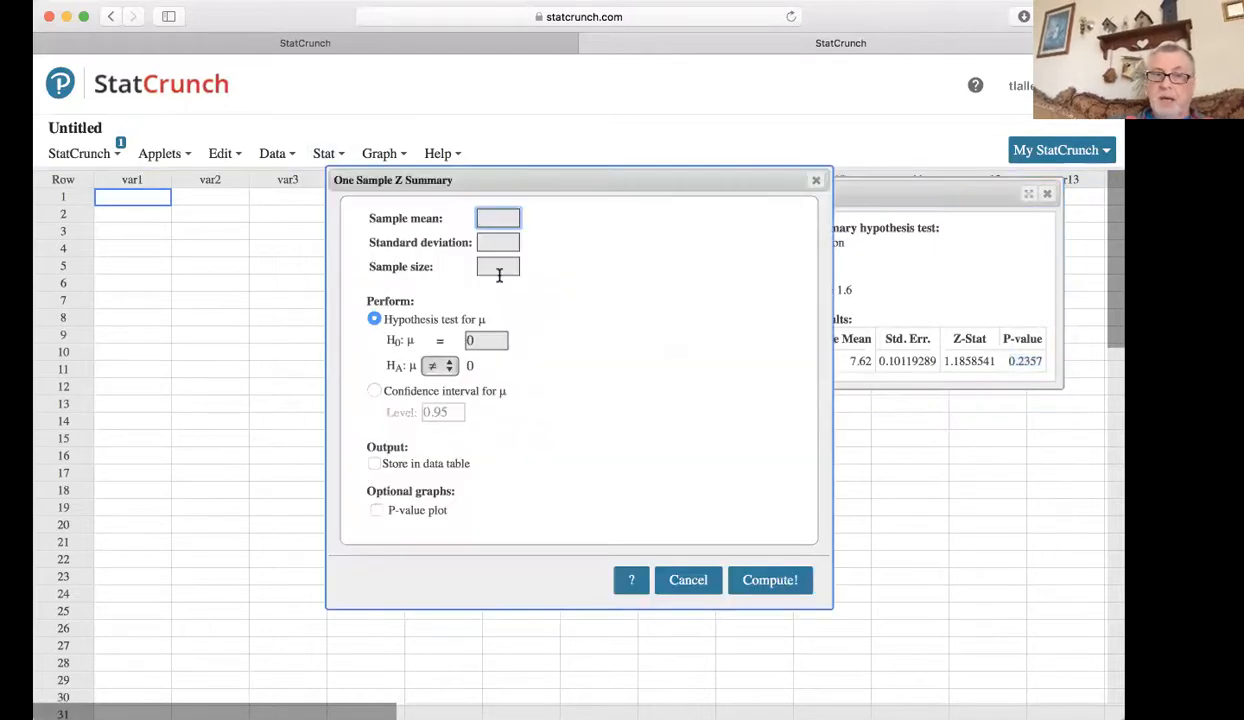
{"action": "left_click", "coordinate": [375, 391]}
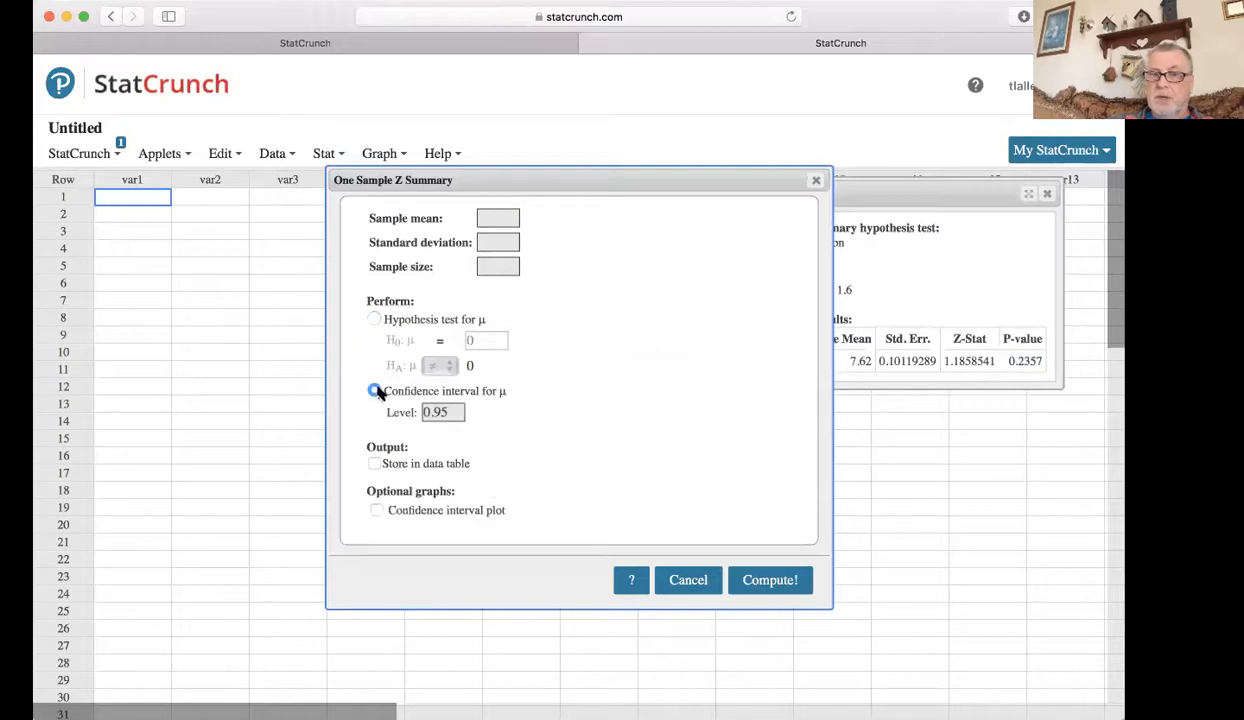
{"action": "left_click", "coordinate": [446, 412]}
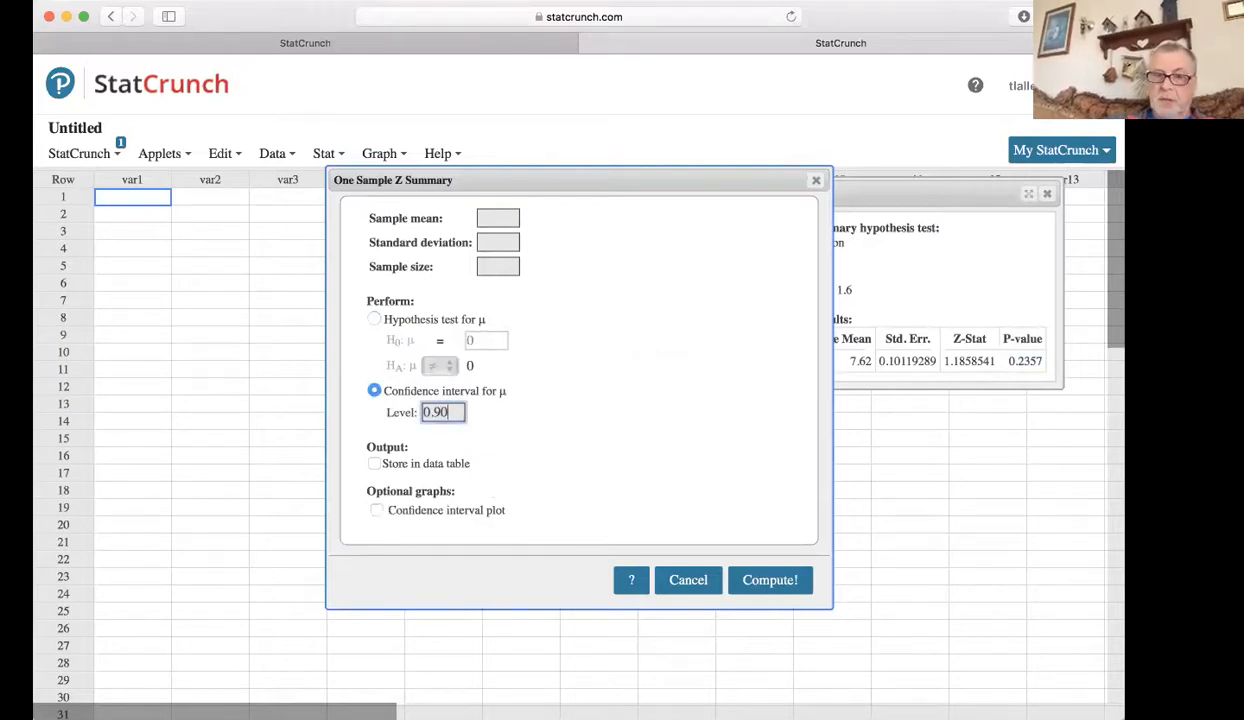
{"action": "left_click", "coordinate": [769, 580]}
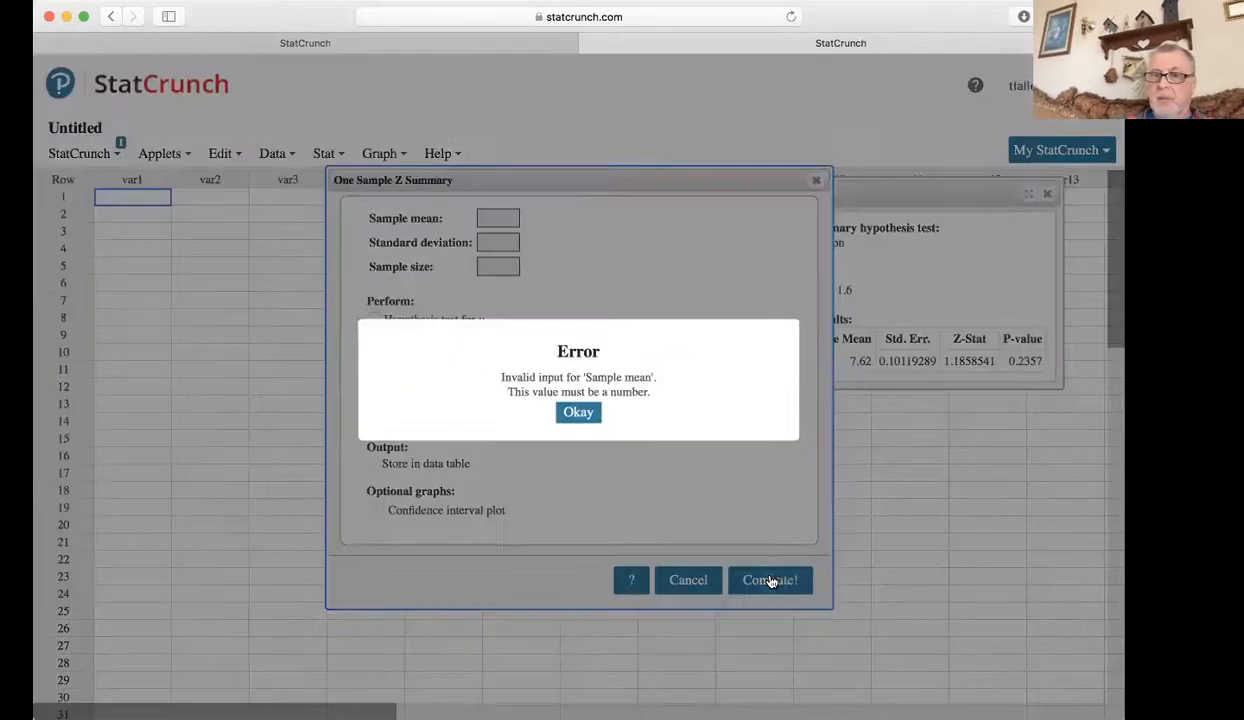
{"action": "left_click", "coordinate": [579, 413]}
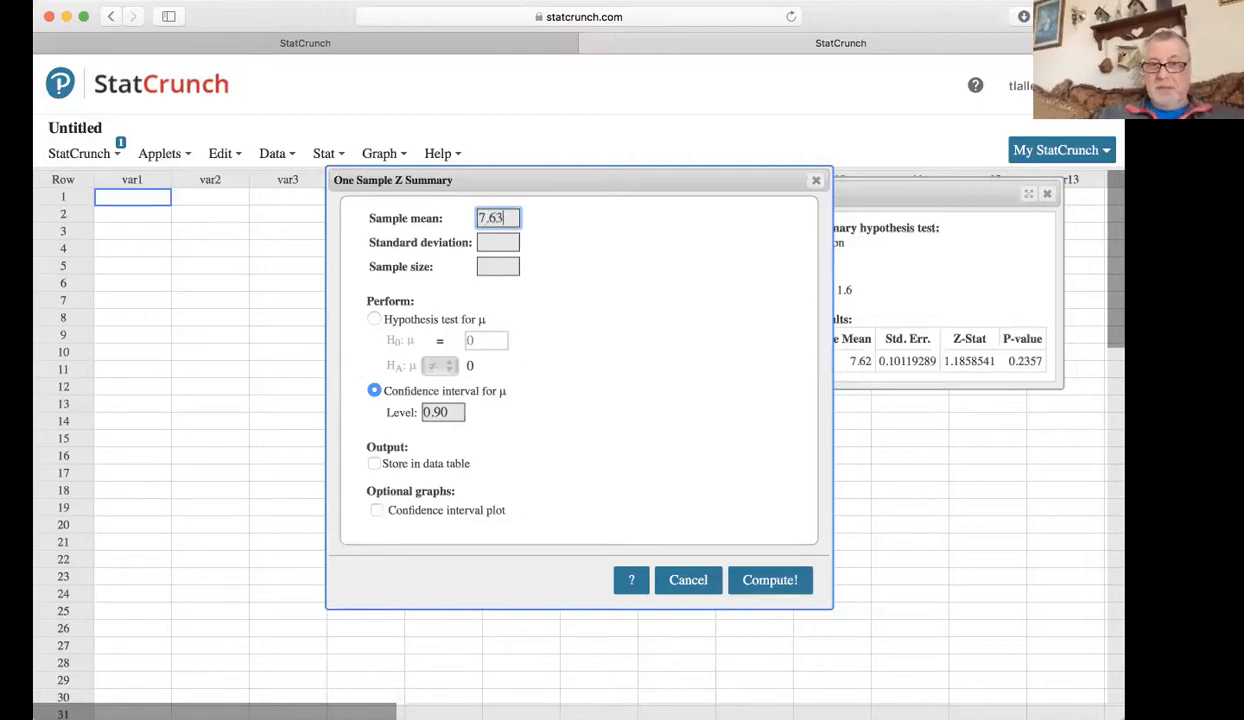
Compute the confidence interval using sample mean 7.62, standard deviation 1.6 and sample size 250.
{"action": "left_click", "coordinate": [497, 238]}
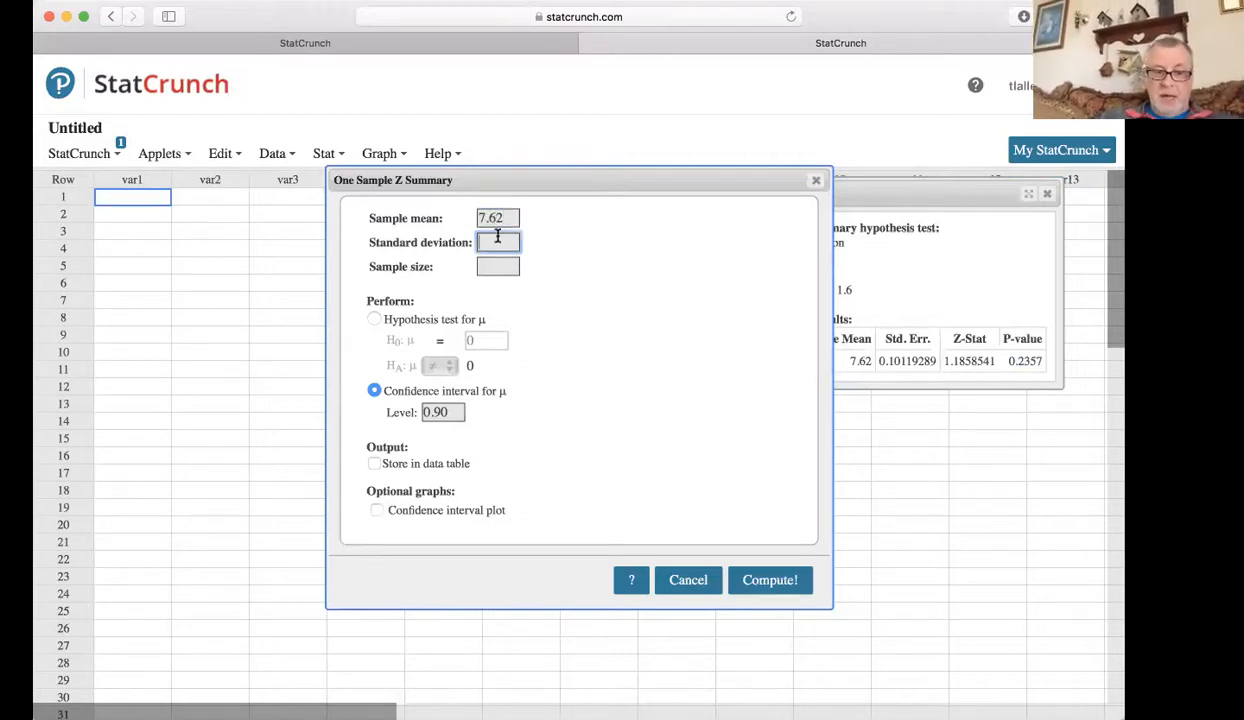
{"action": "type", "text": "1.6"}
{"action": "left_click", "coordinate": [505, 269]}
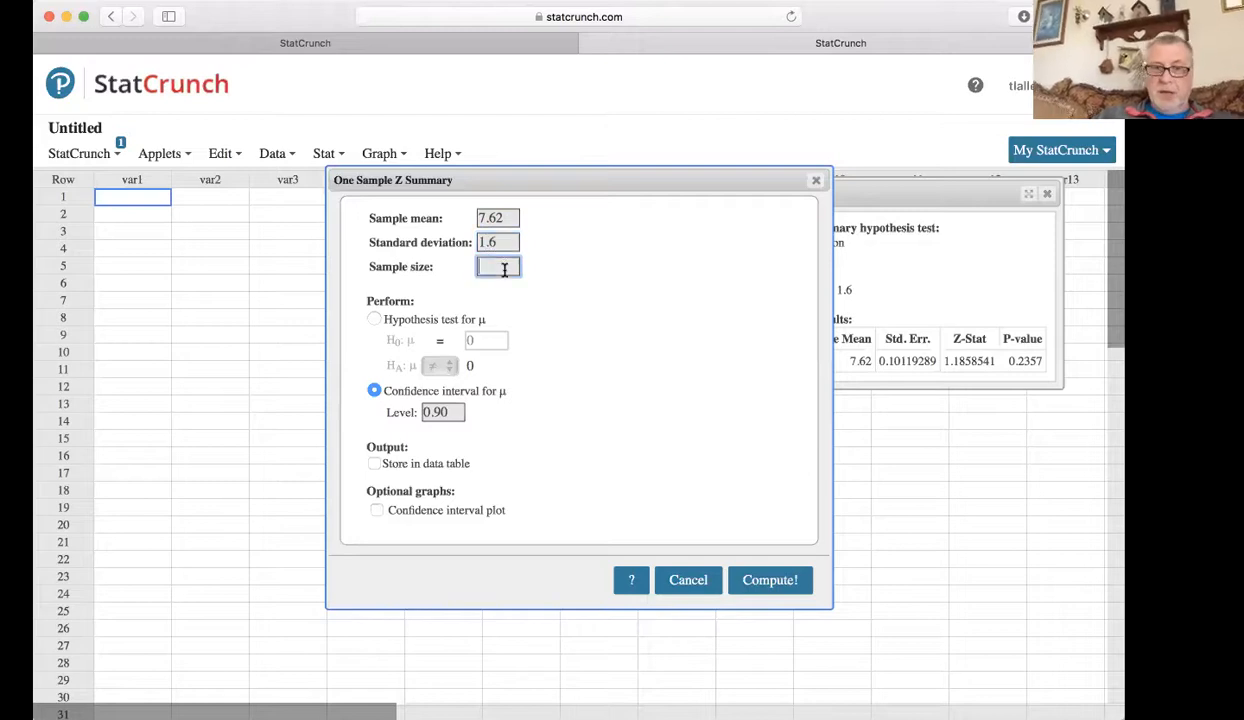
{"action": "type", "text": "250"}
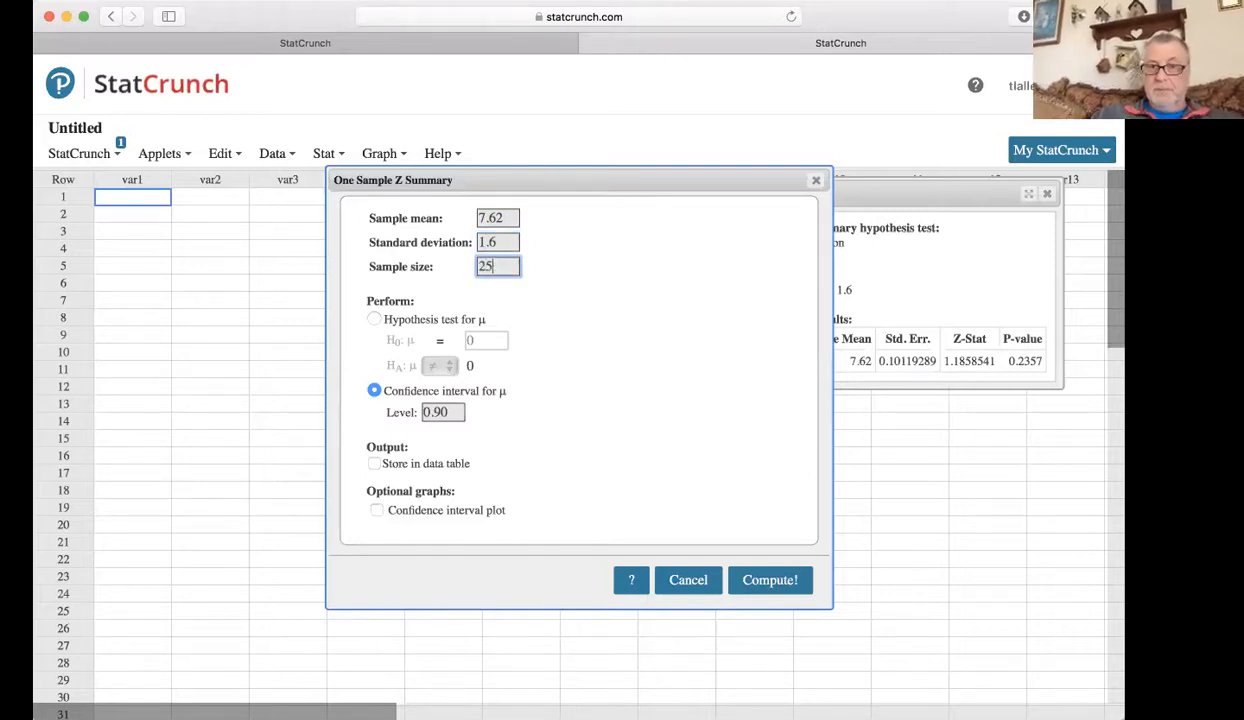
{"action": "left_click", "coordinate": [775, 580]}
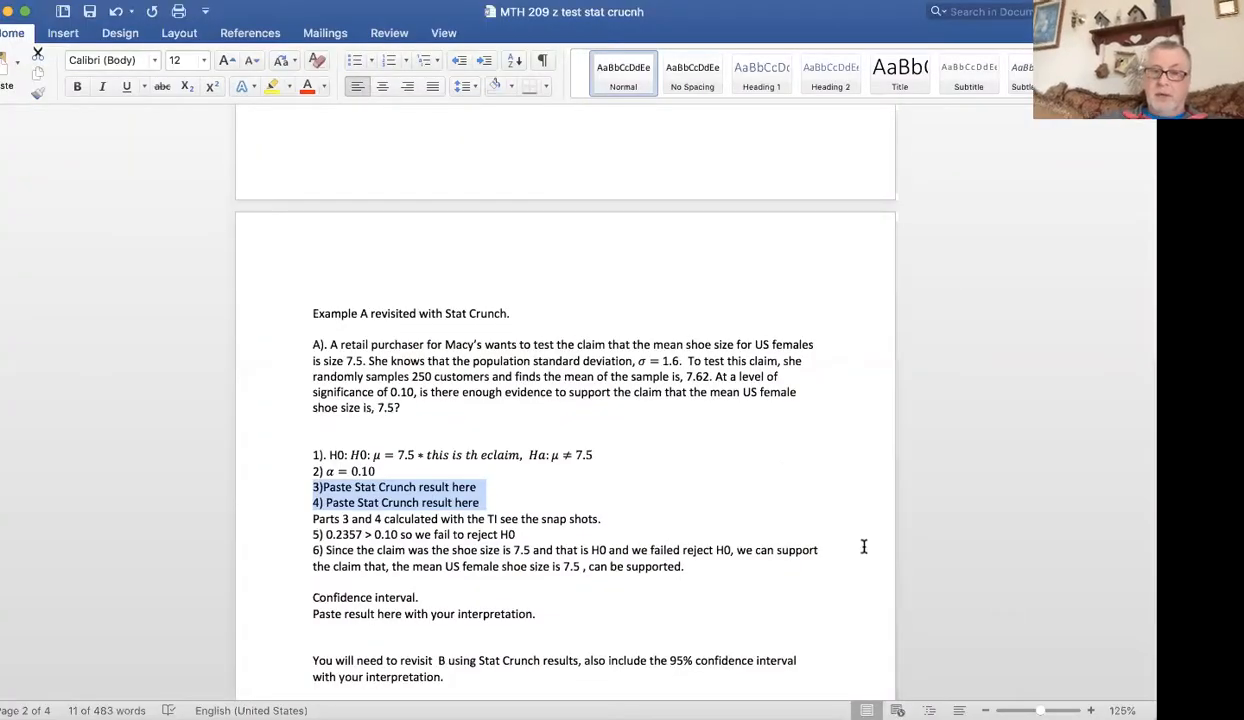
Switch back to the Word document and review the worked solution of Example B on fleet gas mileage.
{"action": "left_click", "coordinate": [830, 489]}
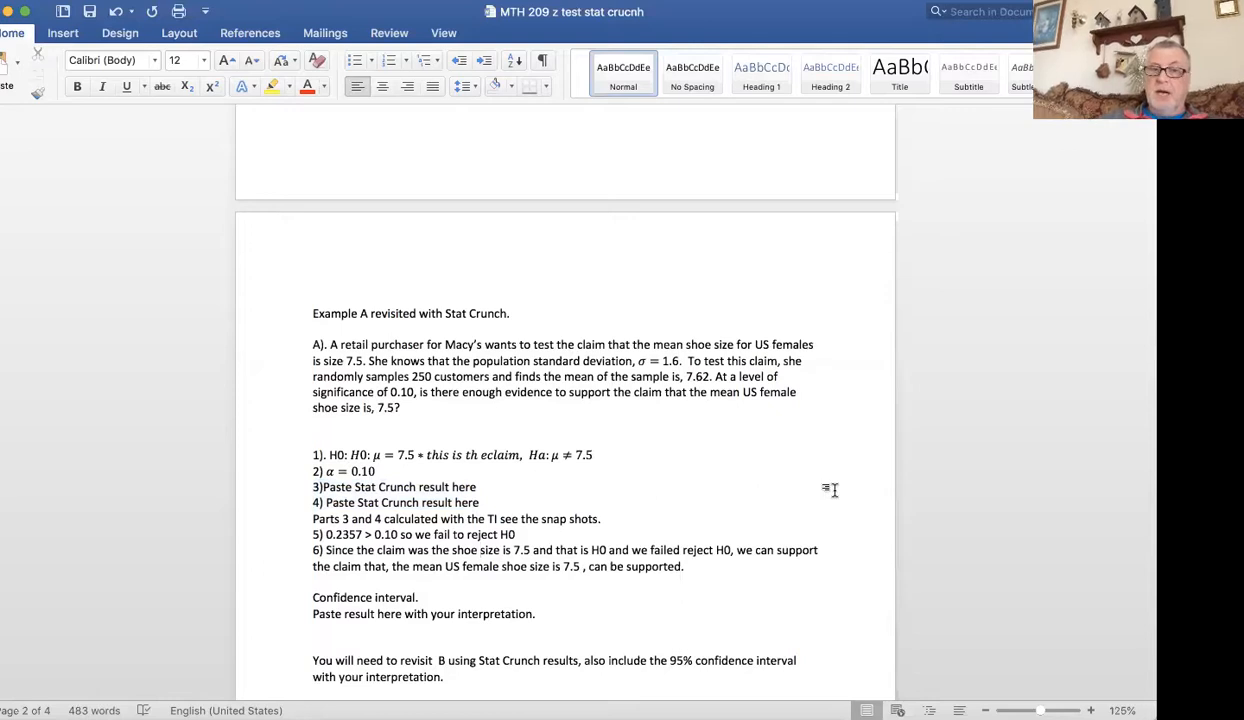
{"action": "scroll", "coordinate": [832, 489], "scroll_direction": "up", "scroll_amount": 5}
{"action": "scroll", "coordinate": [834, 489], "scroll_direction": "up", "scroll_amount": 6}
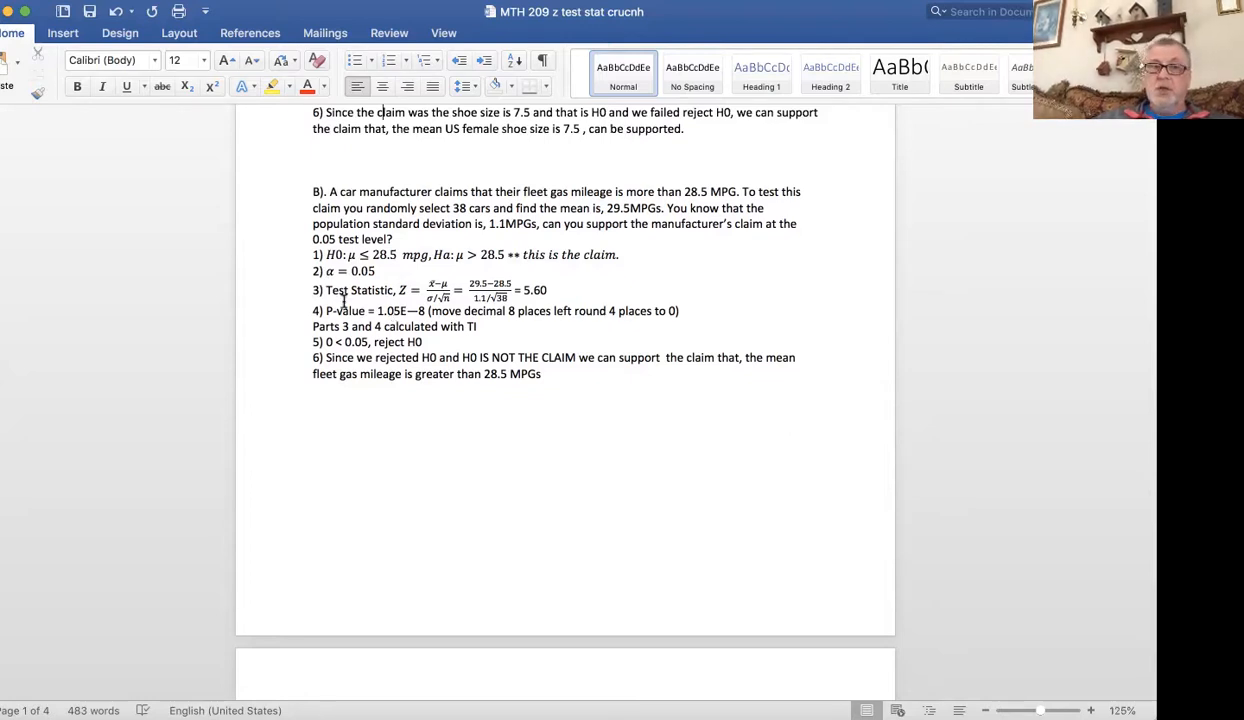
Examine Example B's test statistic and P-value lines and the page on revisiting the examples with Stat Crunch.
{"action": "left_click_drag", "start_coordinate": [310, 288], "coordinate": [326, 310]}
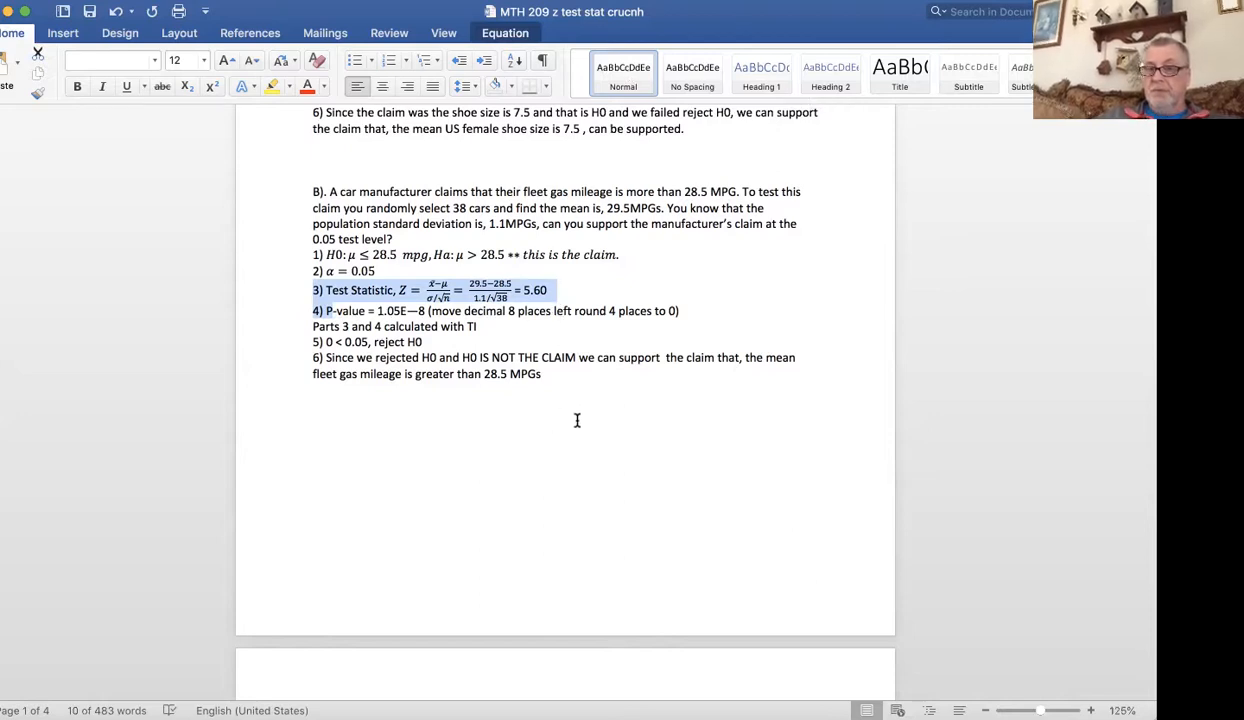
{"action": "left_click", "coordinate": [785, 449]}
{"action": "scroll", "coordinate": [785, 449], "scroll_direction": "down", "scroll_amount": 5}
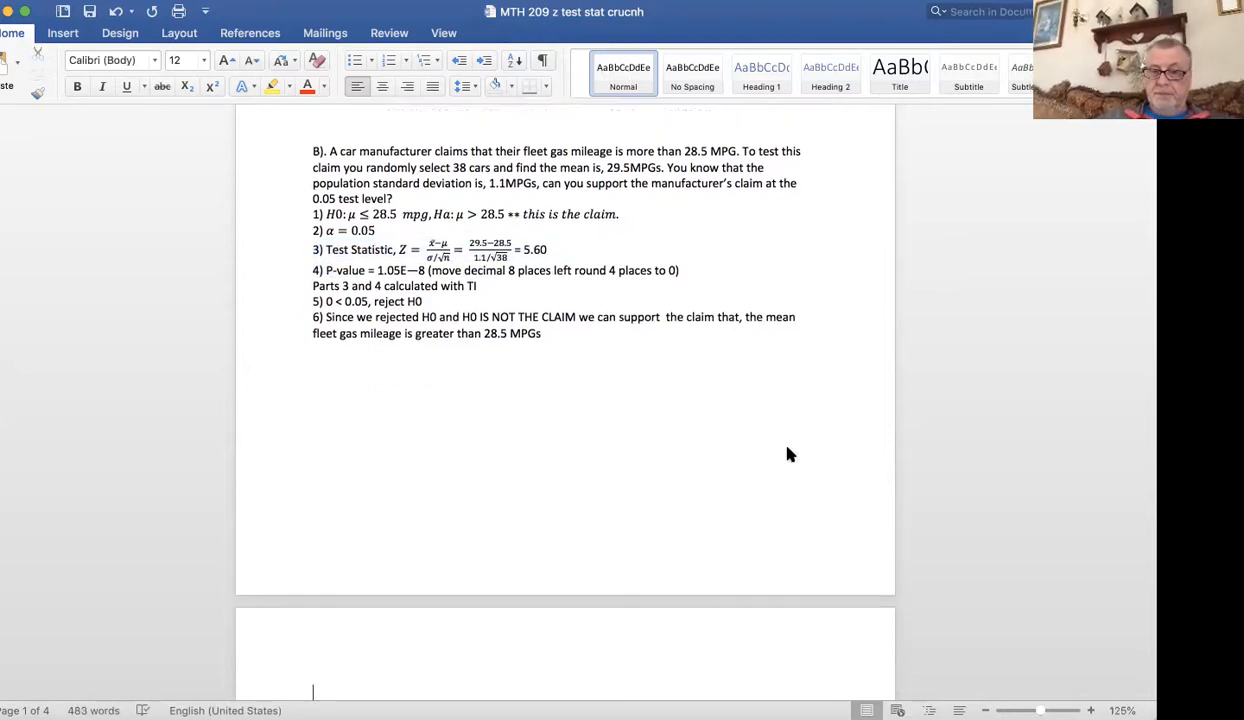
{"action": "scroll", "coordinate": [787, 449], "scroll_direction": "down", "scroll_amount": 6}
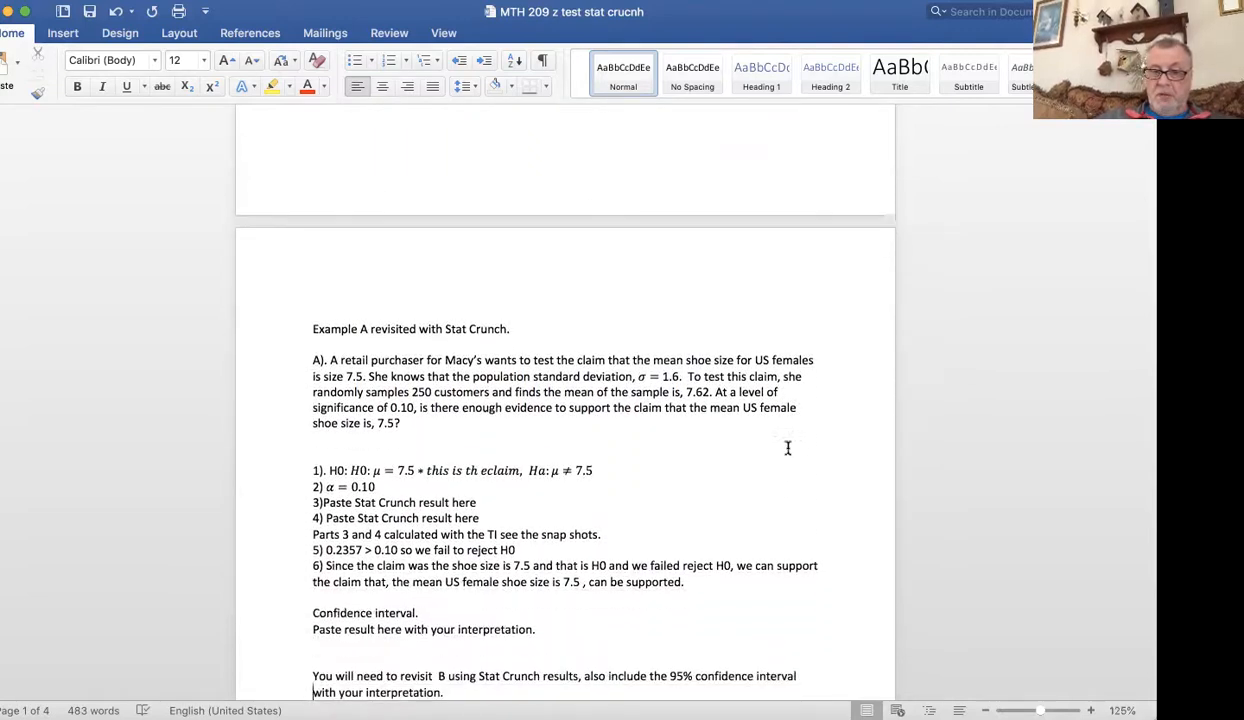
{"action": "scroll", "coordinate": [787, 449], "scroll_direction": "down", "scroll_amount": 10}
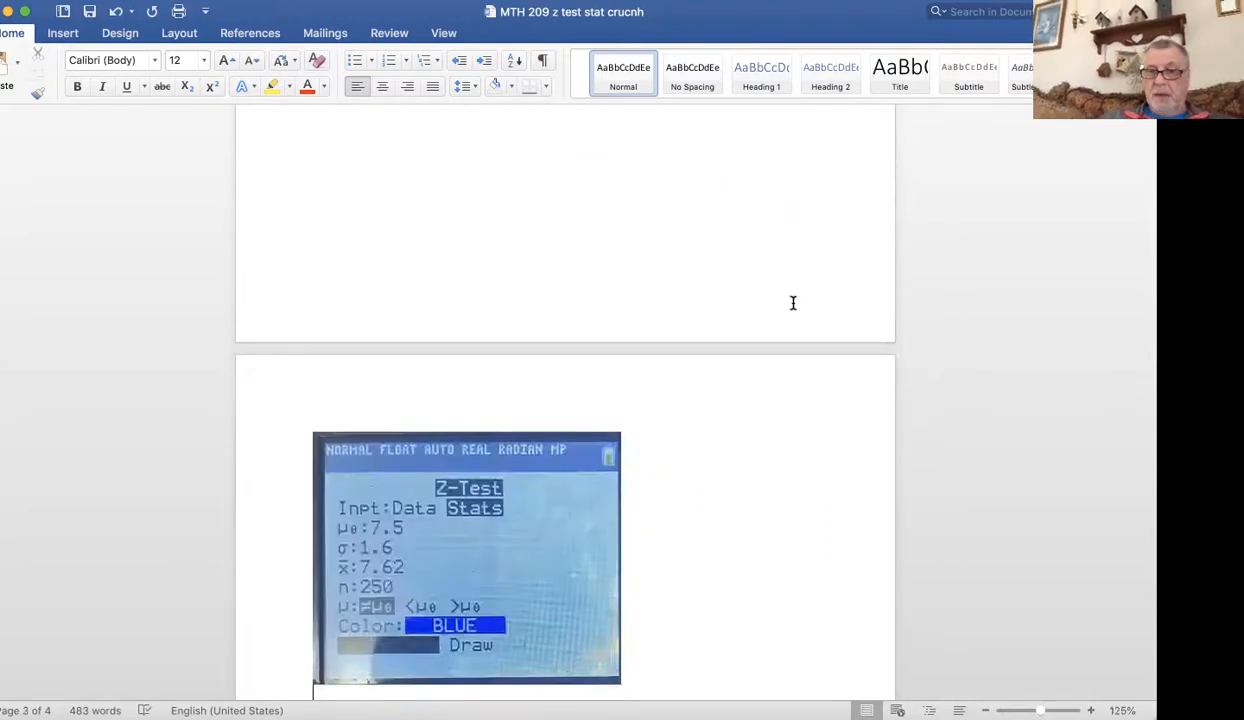
{"action": "scroll", "coordinate": [793, 290], "scroll_direction": "up", "scroll_amount": 3}
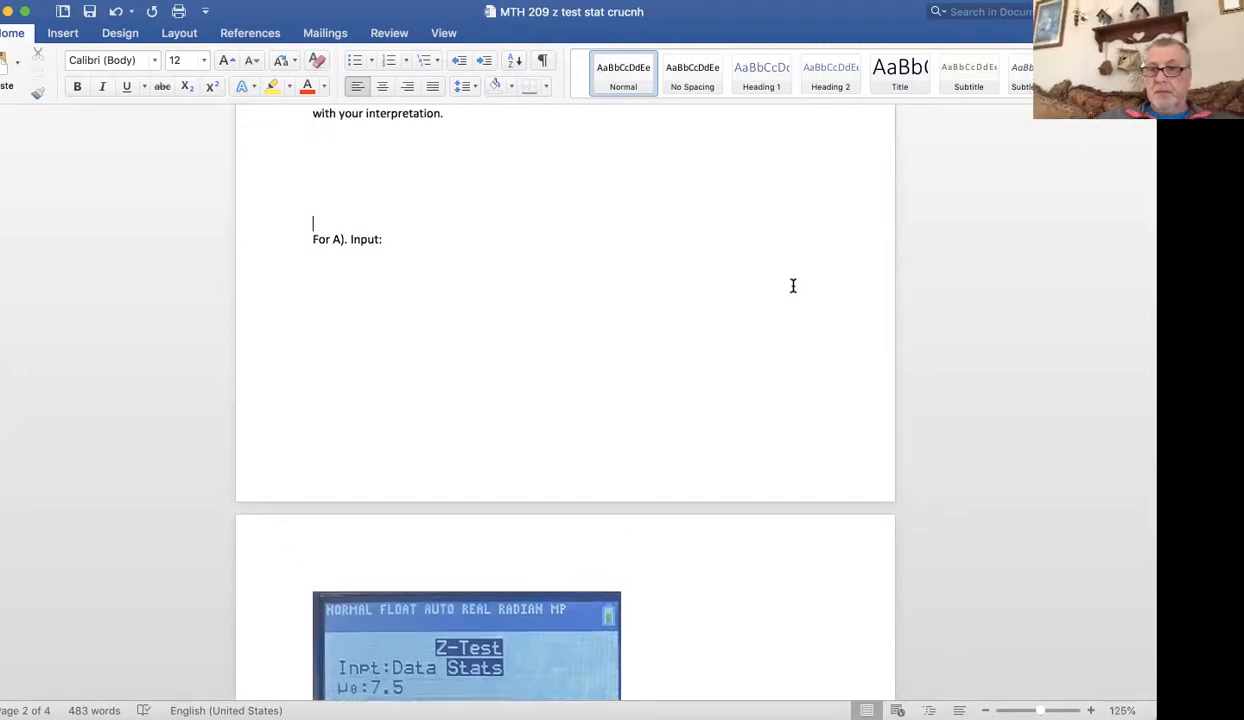
Examine the calculator Z-Test snapshots for Example B, and return to the instruction for redoing B with a 95% confidence interval.
{"action": "key", "text": "Down"}
{"action": "key", "text": "Down"}
{"action": "key", "text": "Down"}
{"action": "key", "text": "Down"}
{"action": "key", "text": "Down"}
{"action": "key", "text": "Down"}
{"action": "key", "text": "Down"}
{"action": "key", "text": "Down"}
{"action": "key", "text": "Down"}
{"action": "key", "text": "Down"}
{"action": "key", "text": "Down"}
{"action": "key", "text": "Down"}
{"action": "key", "text": "Down"}
{"action": "key", "text": "Down"}
{"action": "key", "text": "Down"}
{"action": "key", "text": "Down"}
{"action": "key", "text": "Down"}
{"action": "key", "text": "Down"}
{"action": "key", "text": "Down"}
{"action": "key", "text": "Down"}
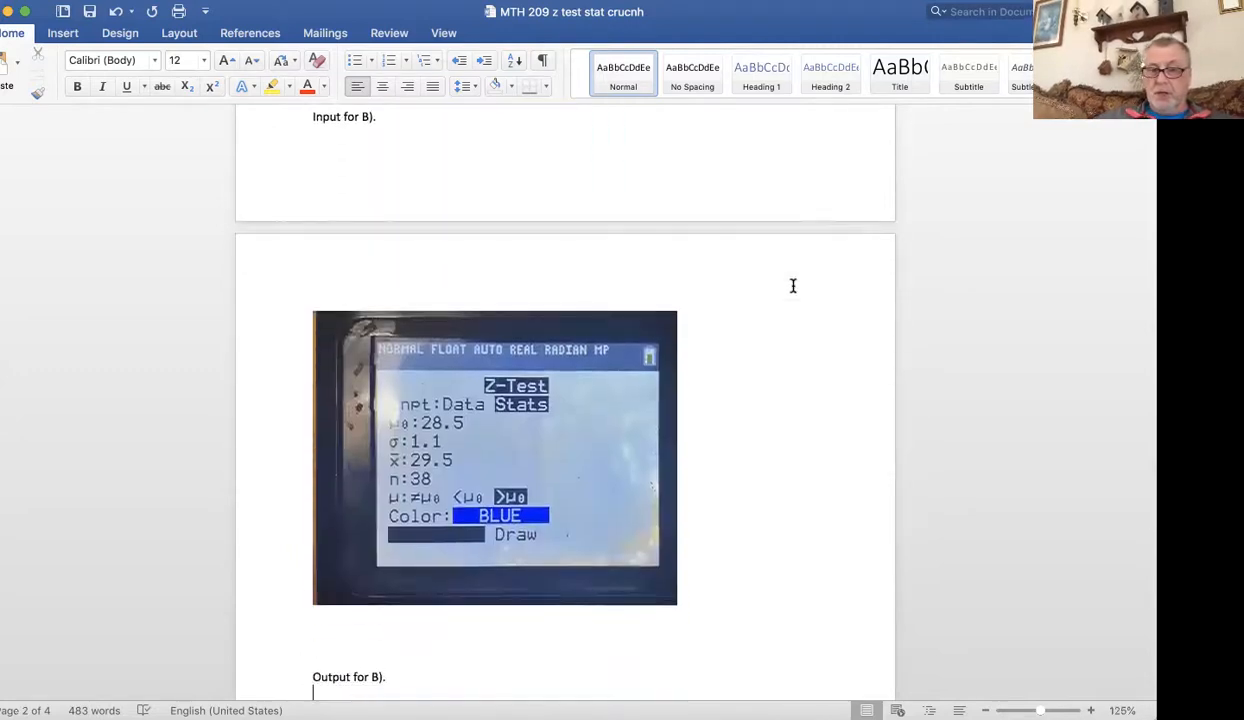
{"action": "key", "text": "Down"}
{"action": "key", "text": "Down"}
{"action": "key", "text": "Up"}
{"action": "key", "text": "Up"}
{"action": "key", "text": "Up"}
{"action": "key", "text": "Up"}
{"action": "key", "text": "Up"}
{"action": "key", "text": "Up"}
{"action": "key", "text": "Up"}
{"action": "key", "text": "Up"}
{"action": "key", "text": "Up"}
{"action": "key", "text": "Up"}
{"action": "key", "text": "Up"}
{"action": "key", "text": "Up"}
{"action": "key", "text": "Up"}
{"action": "key", "text": "Up"}
{"action": "key", "text": "Up"}
{"action": "key", "text": "Up"}
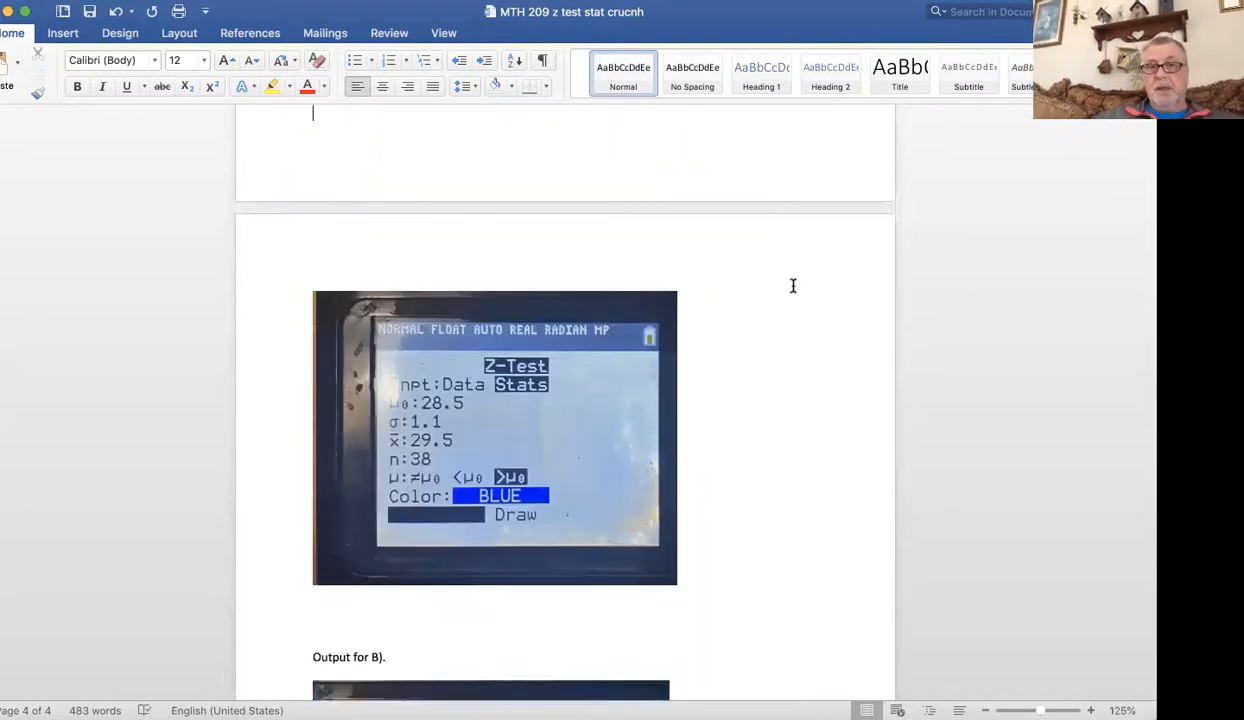
{"action": "key", "text": "Up"}
{"action": "key", "text": "Up"}
{"action": "key", "text": "Up"}
{"action": "key", "text": "Up"}
{"action": "key", "text": "Up"}
{"action": "key", "text": "Up"}
{"action": "key", "text": "Up"}
{"action": "key", "text": "Up"}
{"action": "key", "text": "Up"}
{"action": "key", "text": "Up"}
{"action": "key", "text": "Up"}
{"action": "key", "text": "Up"}
{"action": "key", "text": "Up"}
{"action": "key", "text": "Up"}
{"action": "key", "text": "Up"}
{"action": "key", "text": "Up"}
{"action": "key", "text": "Up"}
{"action": "key", "text": "Up"}
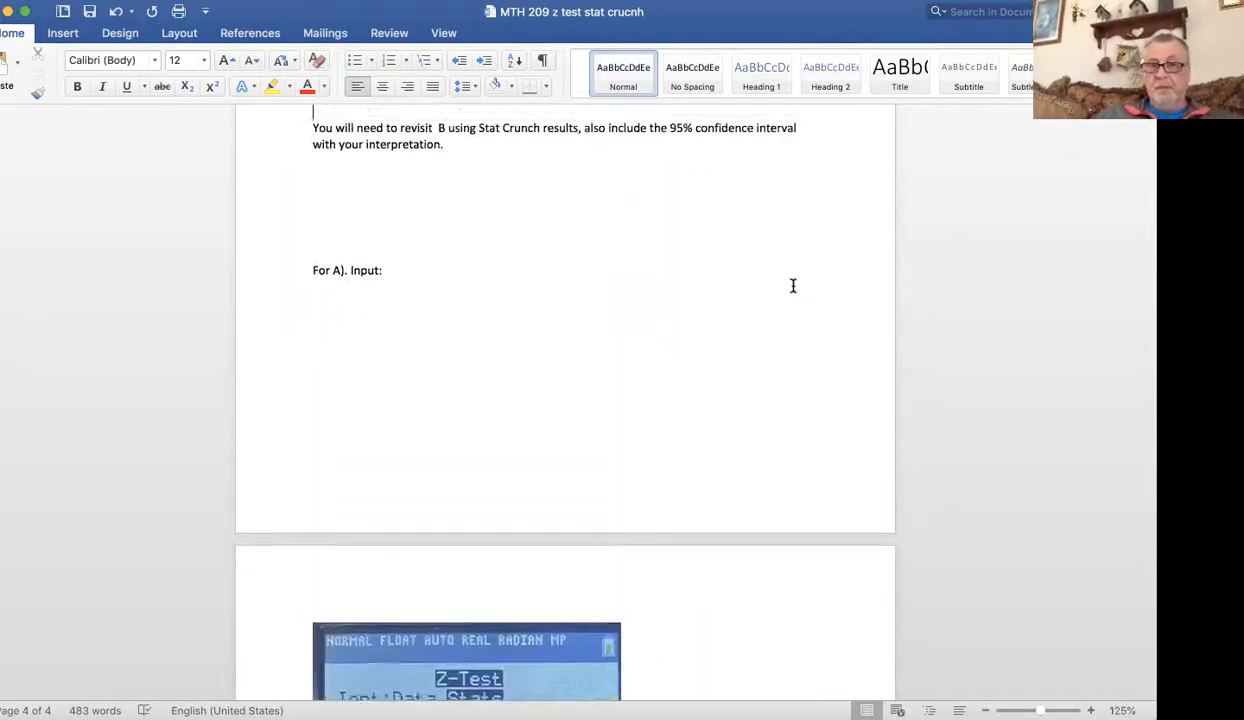